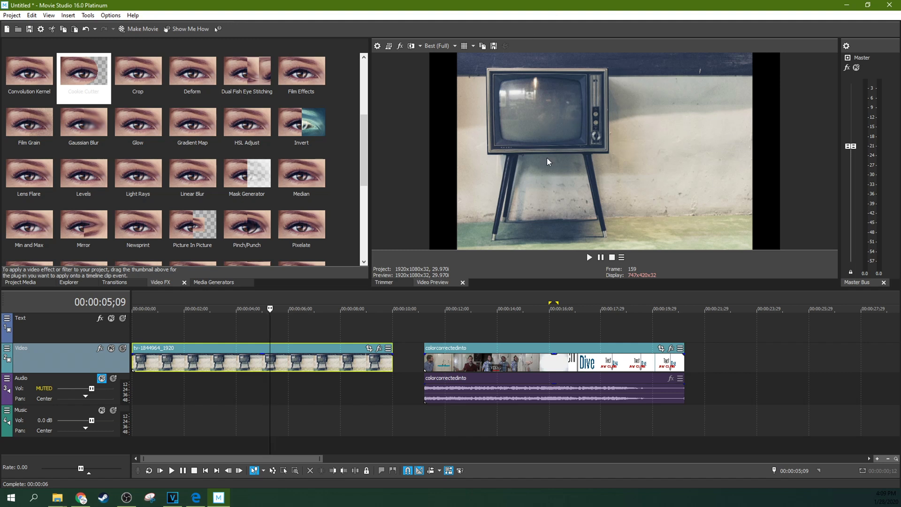
Step: Preview frames of the TV clip around the four-to-six-second mark
click(294, 371)
click(267, 366)
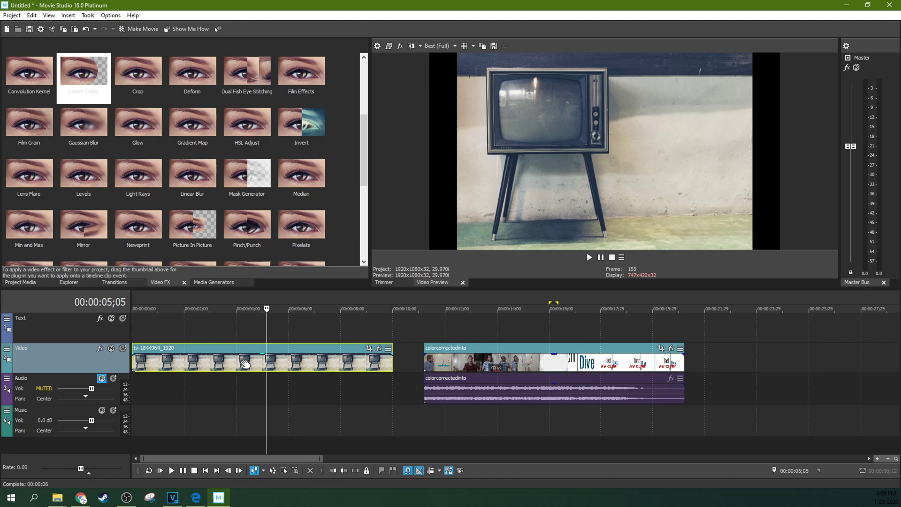
click(242, 364)
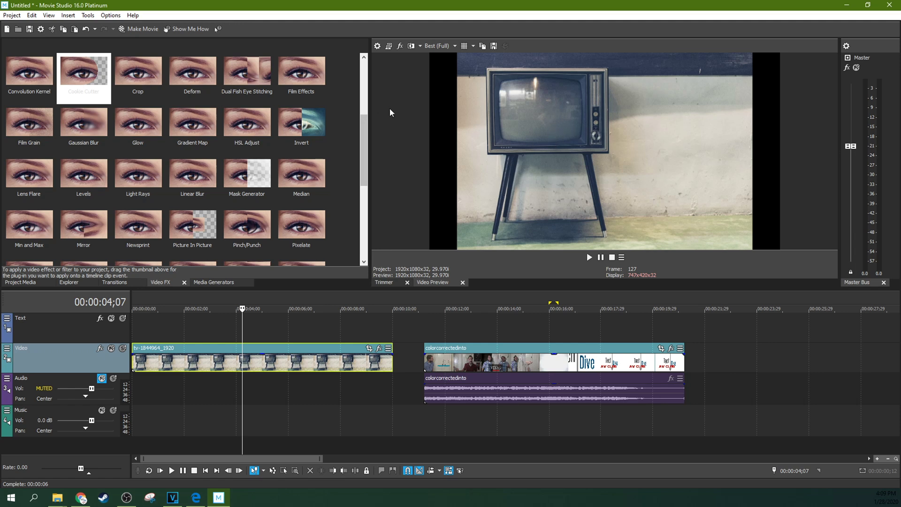
click(290, 360)
click(250, 368)
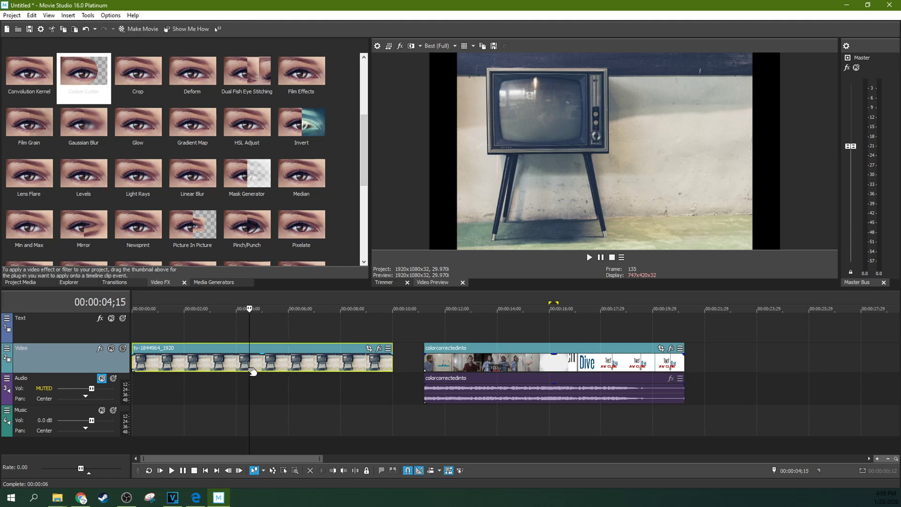
click(233, 366)
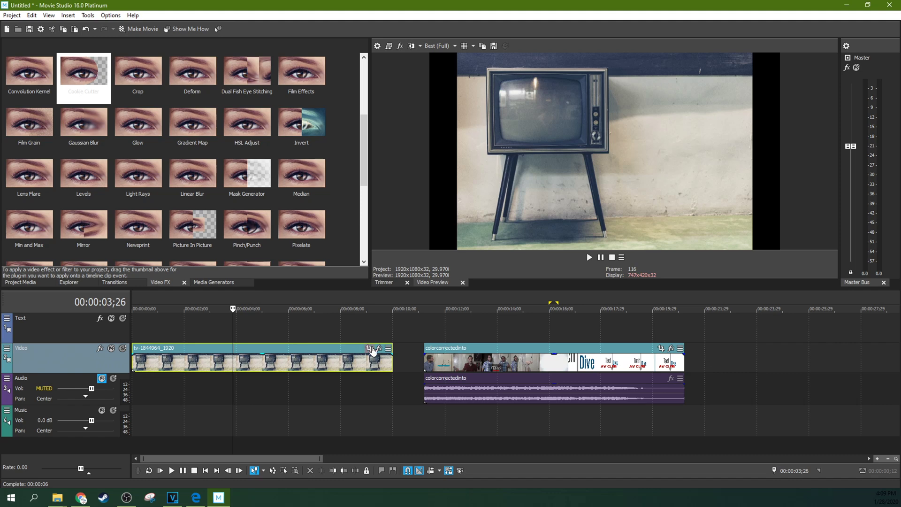
Step: Apply the 16:9 Widescreen TV pan/crop preset and shift Y Center to 567.4
click(370, 349)
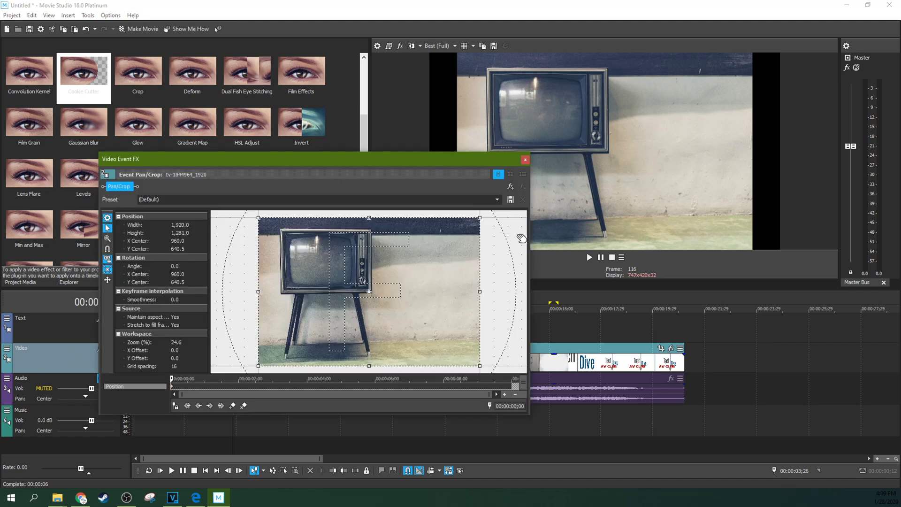
click(497, 200)
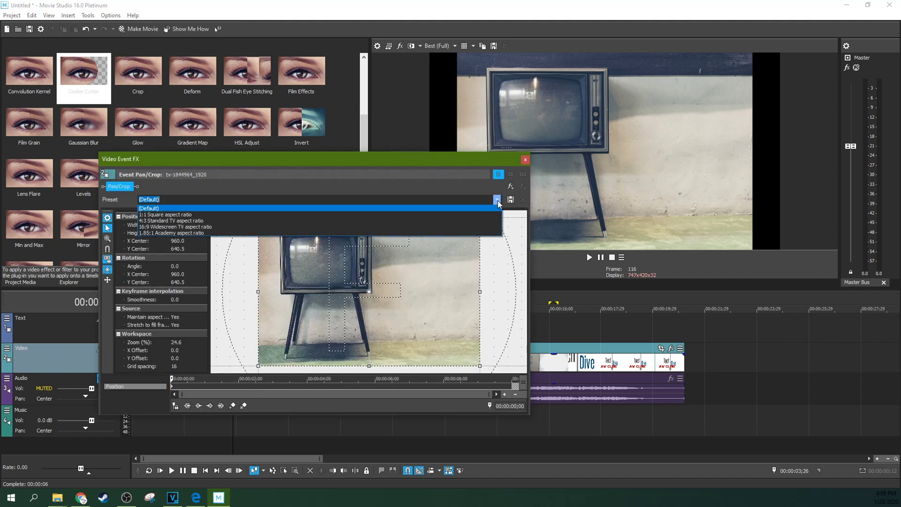
click(442, 226)
drag(439, 158, 400, 160)
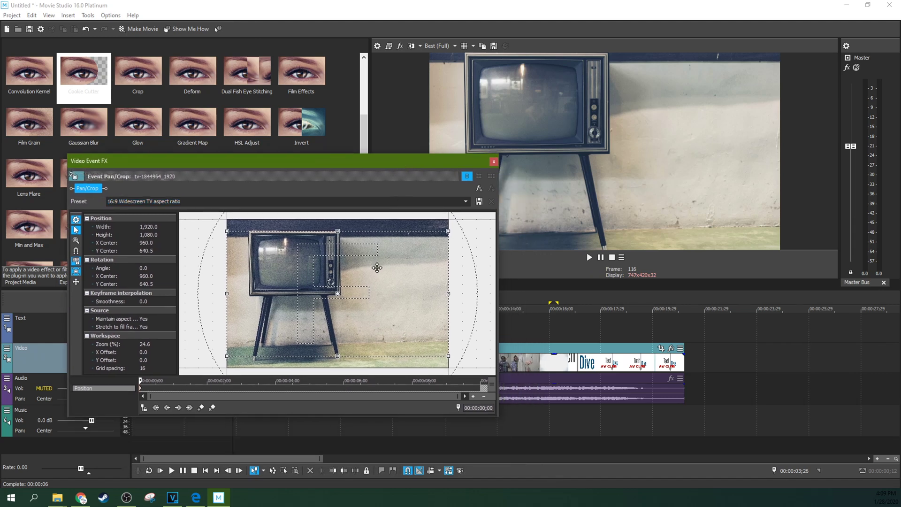
key(Up)
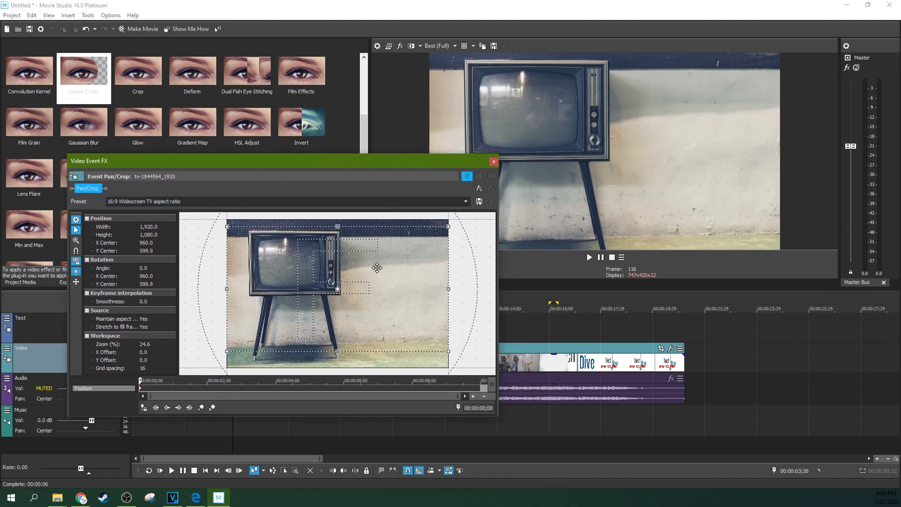
key(Up)
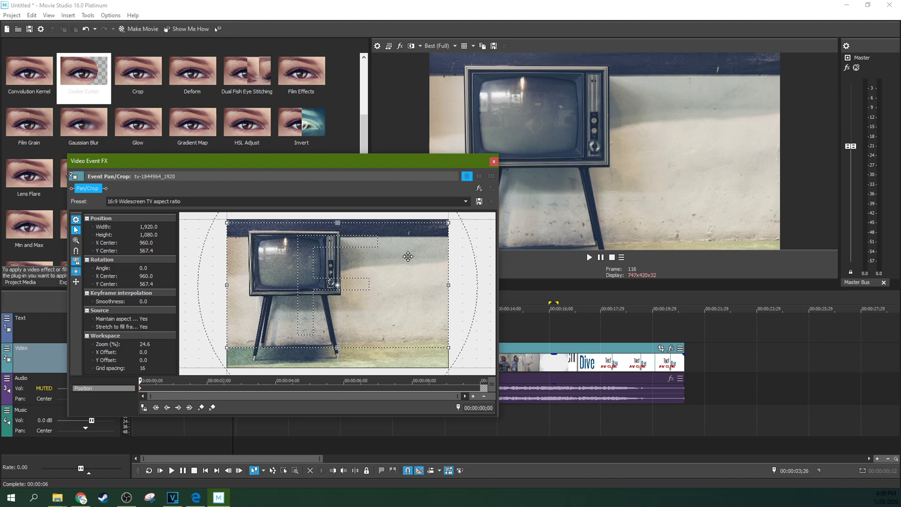
click(493, 161)
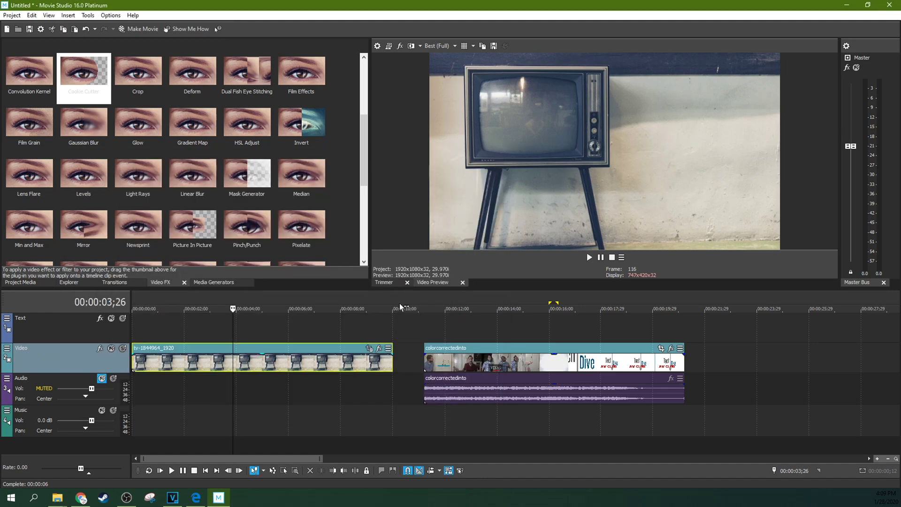
Step: Move the colorcorrectedinto clip onto the Text track at the timeline start
click(449, 368)
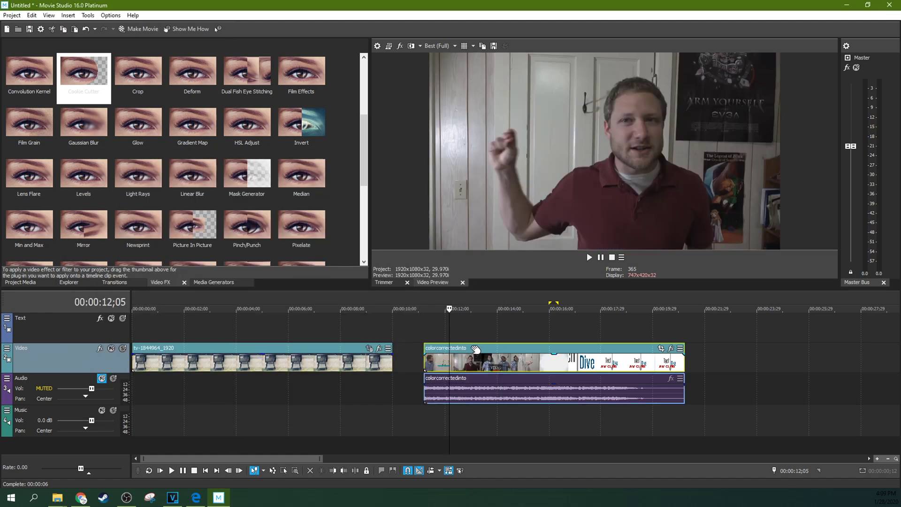
drag(474, 348, 472, 332)
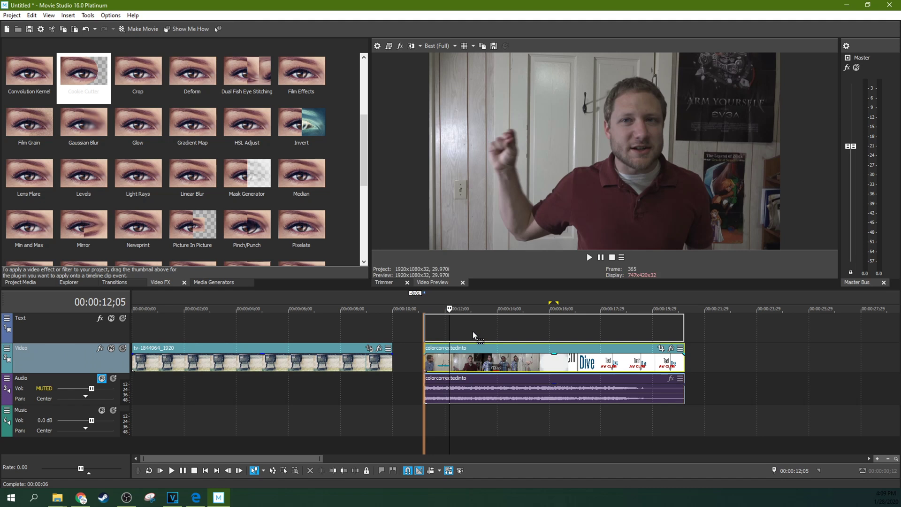
click(80, 335)
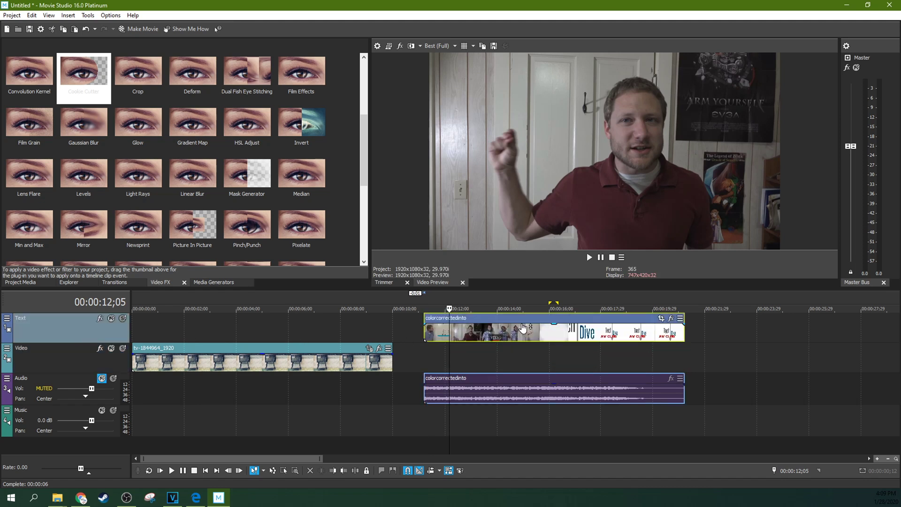
drag(495, 323, 204, 324)
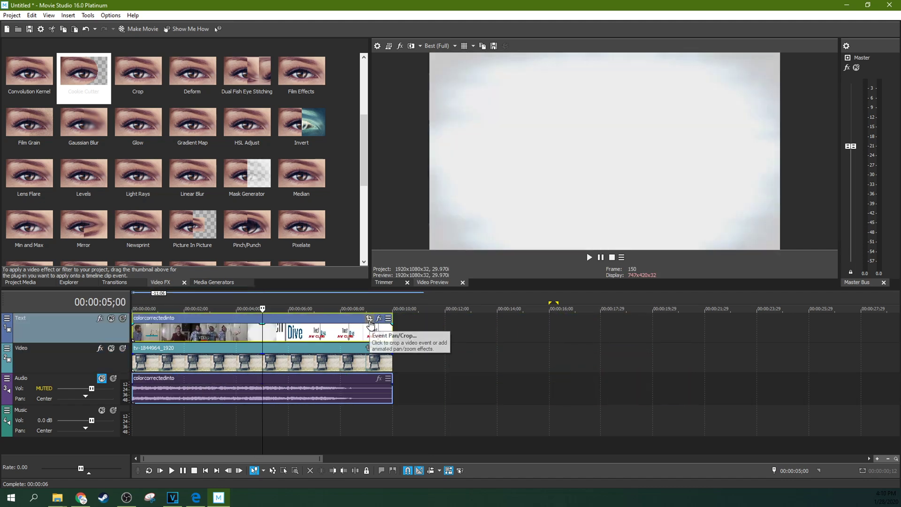
Step: Crop the colorcorrectedinto clip with the 4:3 Standard TV preset
click(369, 318)
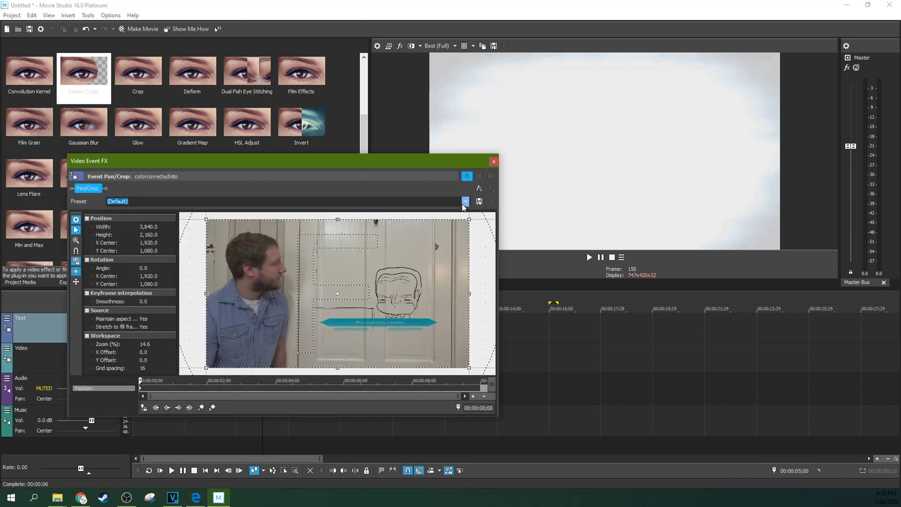
click(466, 202)
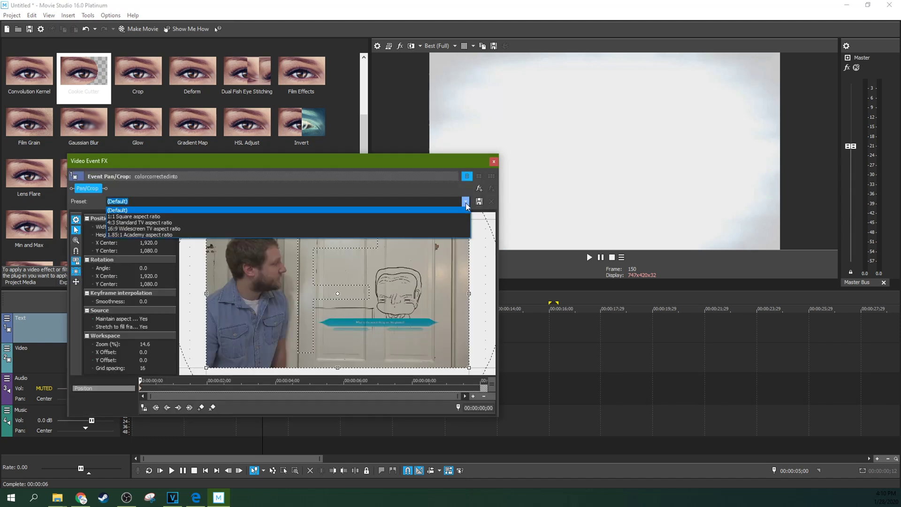
click(407, 222)
click(192, 328)
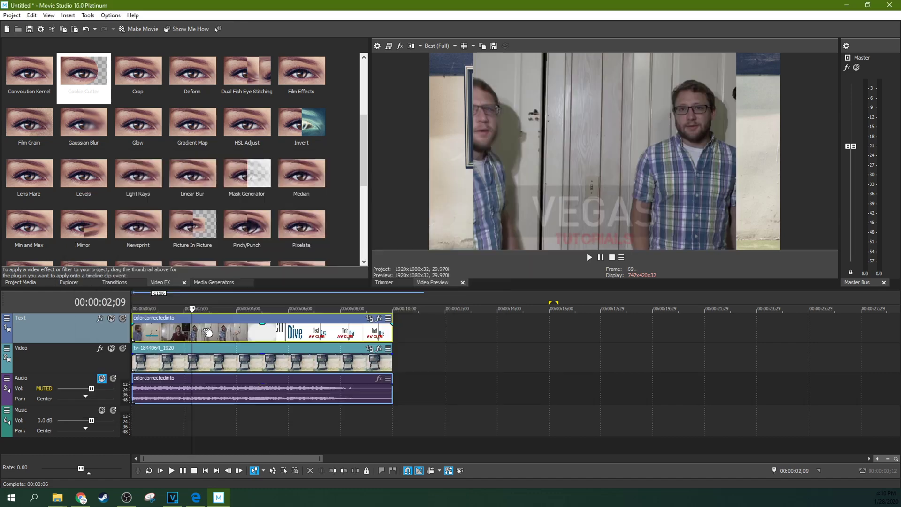
click(272, 328)
click(301, 333)
click(332, 355)
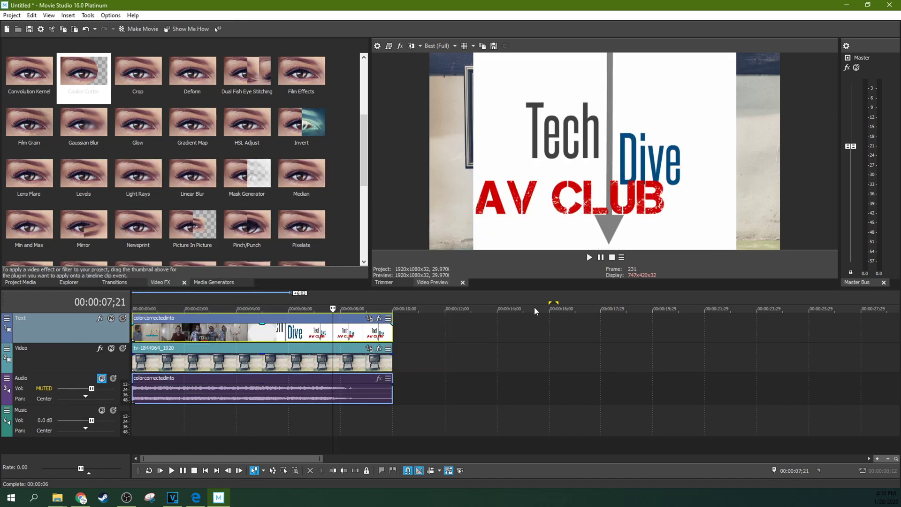
drag(378, 334, 646, 334)
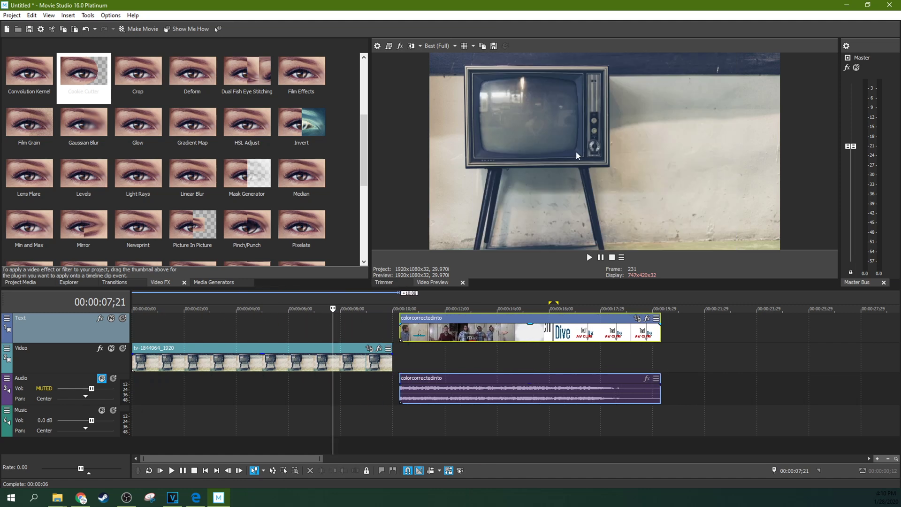
click(559, 333)
click(341, 361)
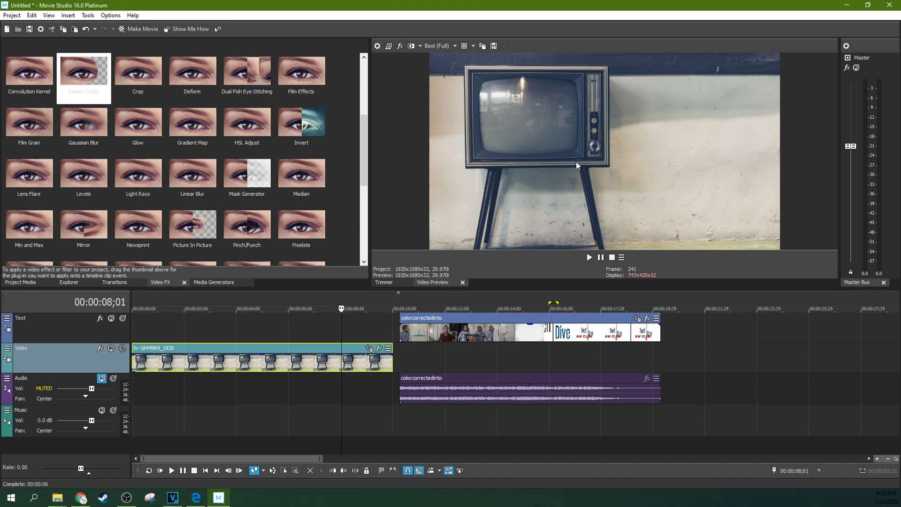
click(524, 334)
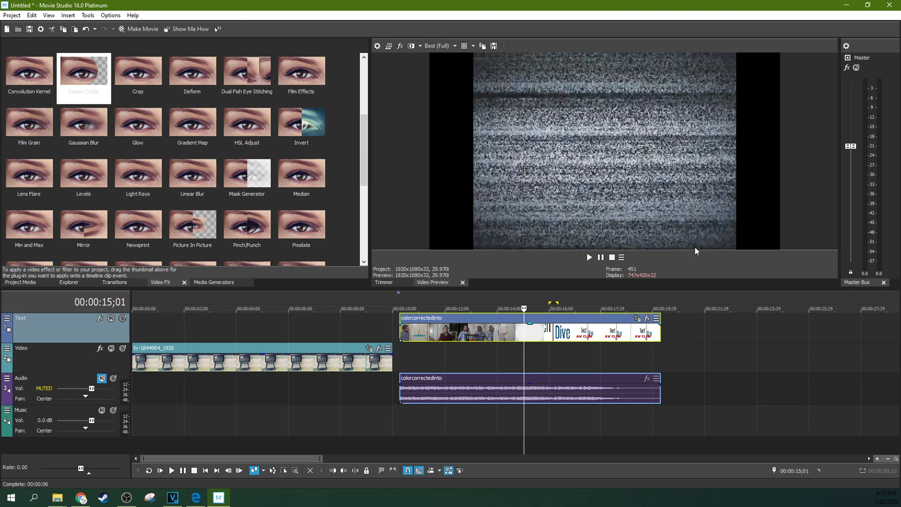
drag(547, 328, 278, 327)
click(249, 330)
click(199, 334)
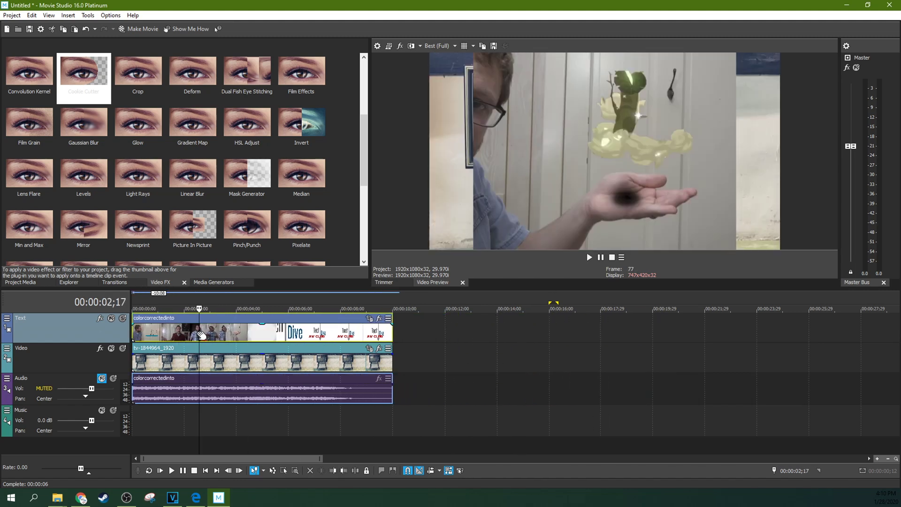
click(229, 334)
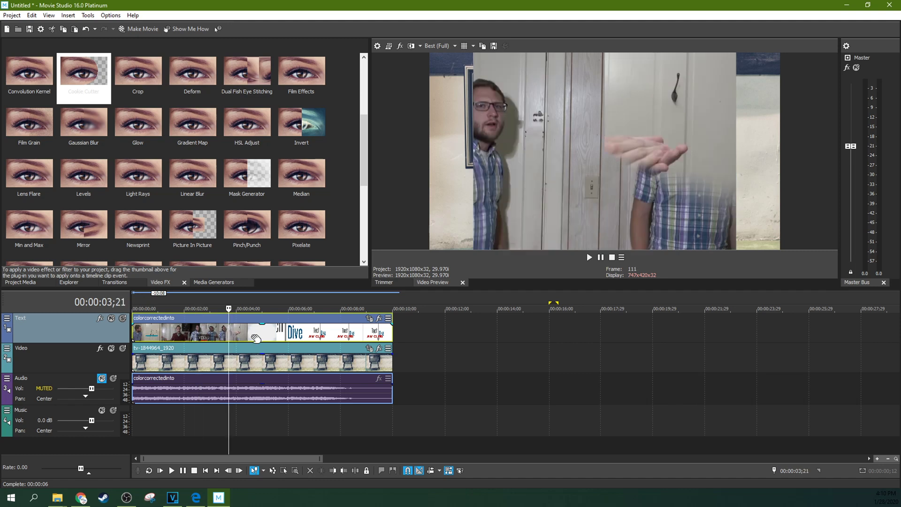
click(264, 336)
click(200, 335)
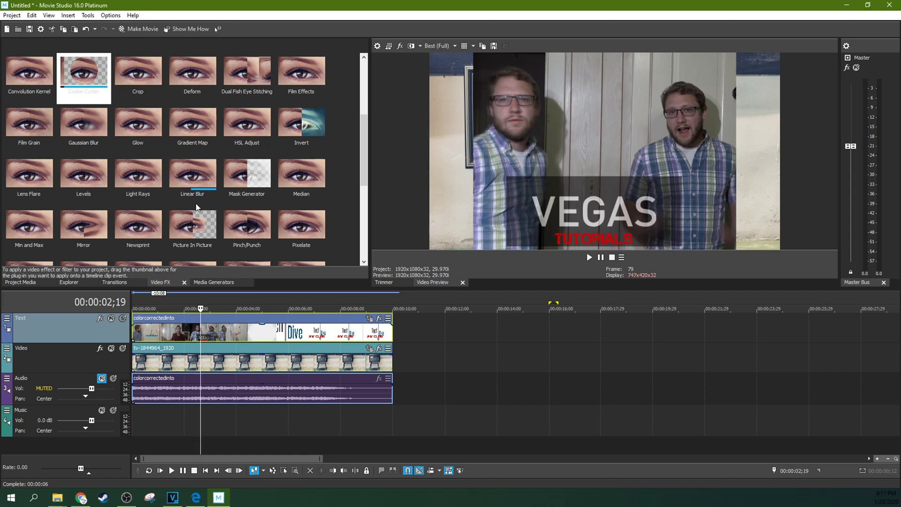
click(198, 216)
Step: Apply Picture In Picture and fit the inset in the TV at scale 0.376, position 0.281, 0.681
drag(198, 215, 246, 323)
drag(570, 185, 501, 152)
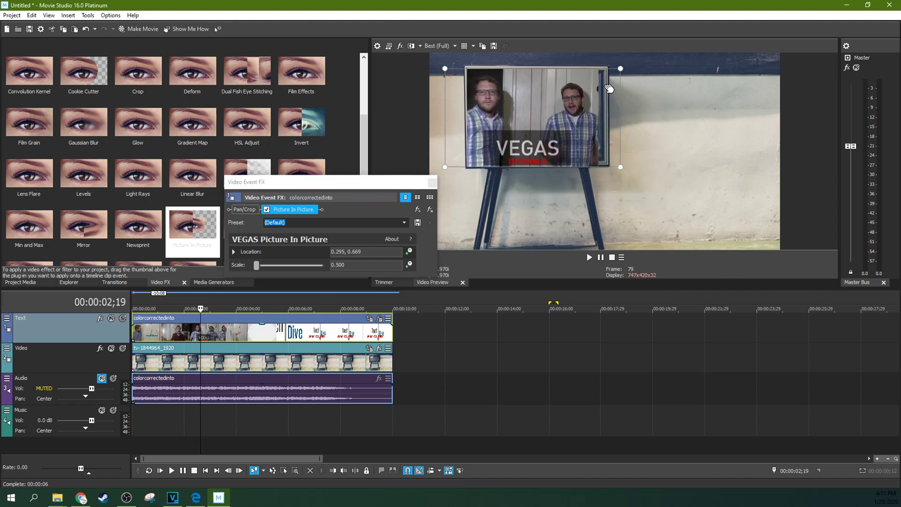
drag(619, 69, 592, 94)
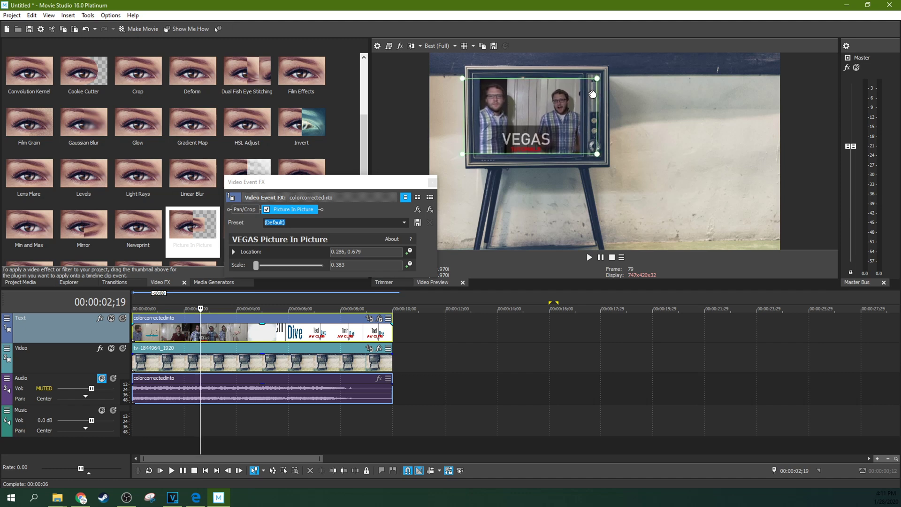
drag(591, 99, 592, 93)
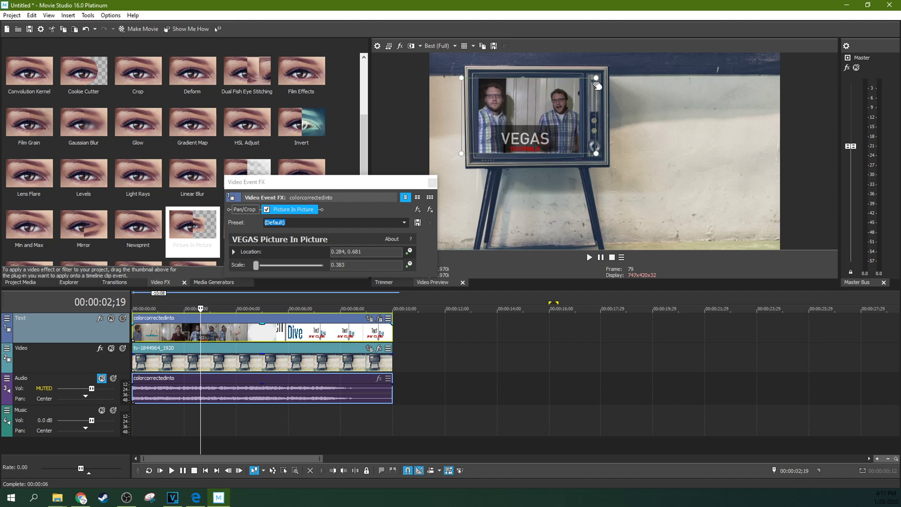
mouse_move(596, 83)
mouse_down()
mouse_move(587, 85)
mouse_move(595, 85)
mouse_up()
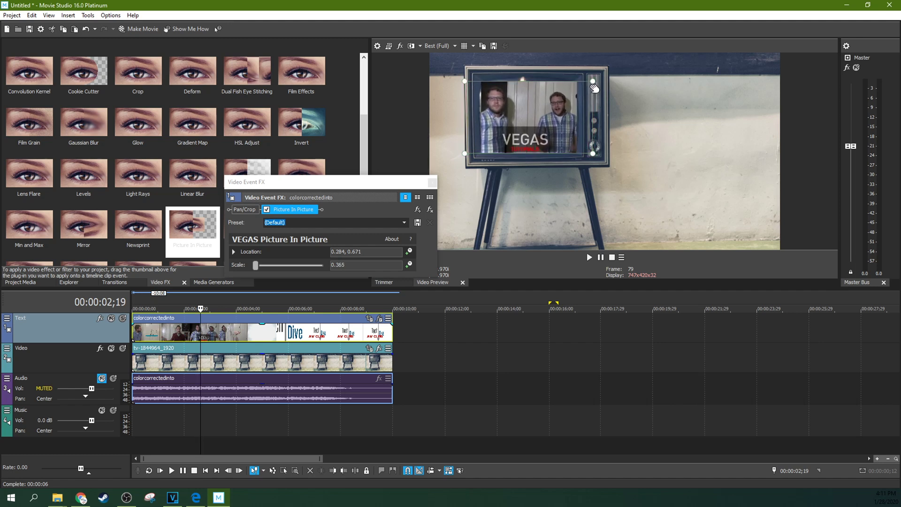
drag(592, 83, 592, 81)
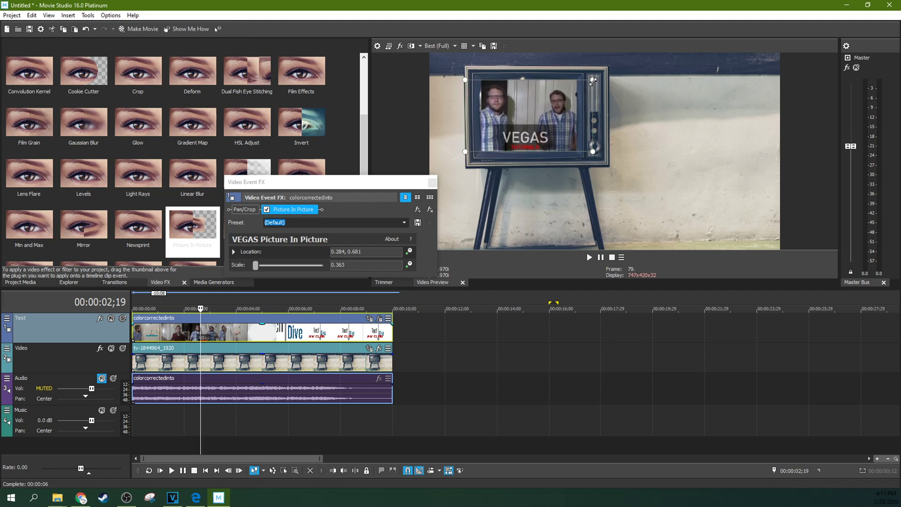
mouse_move(593, 80)
mouse_down()
mouse_move(588, 97)
mouse_move(593, 90)
mouse_up()
Step: Play back the TV composite from near the start to check the inset
click(164, 364)
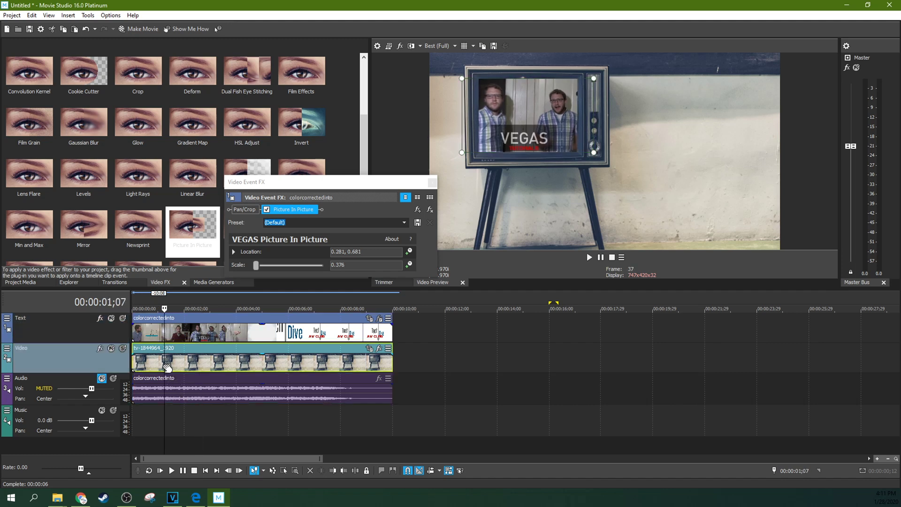
key(space)
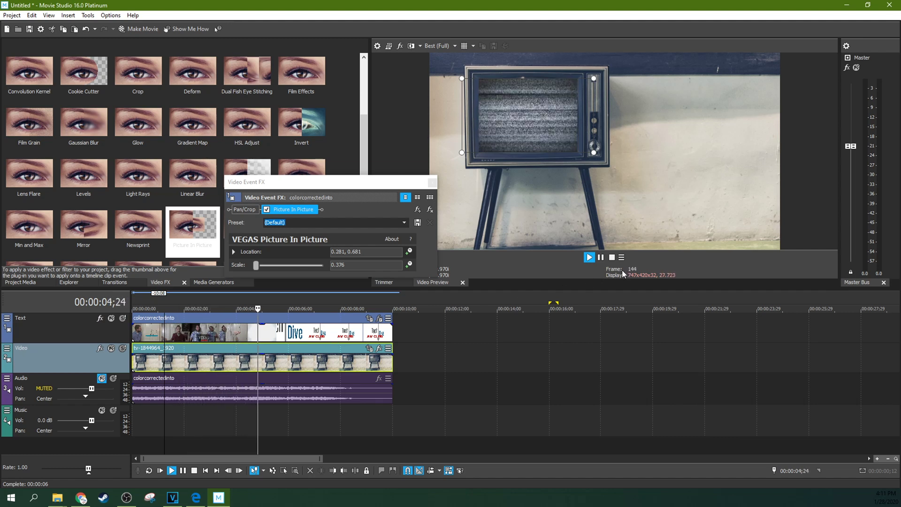
click(601, 257)
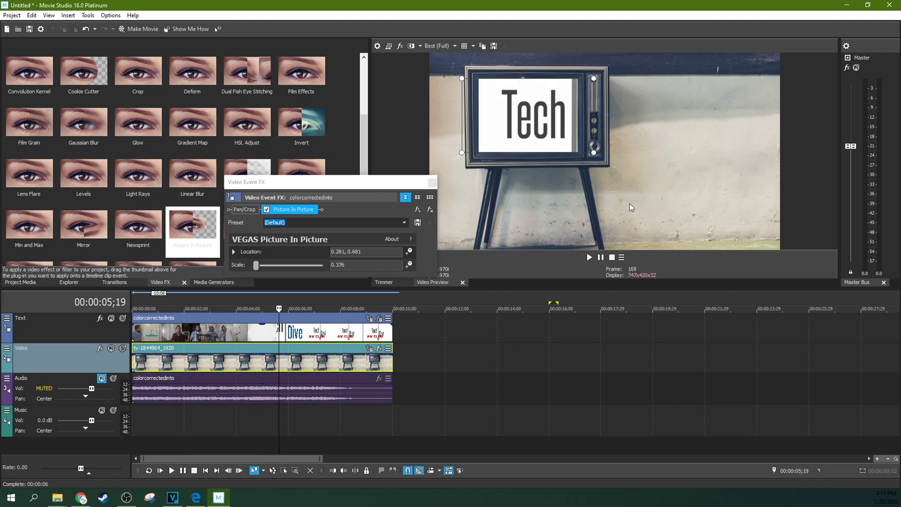
Step: Select the intro clip on the text track with the playhead at 00:00:01;09
click(433, 182)
click(229, 340)
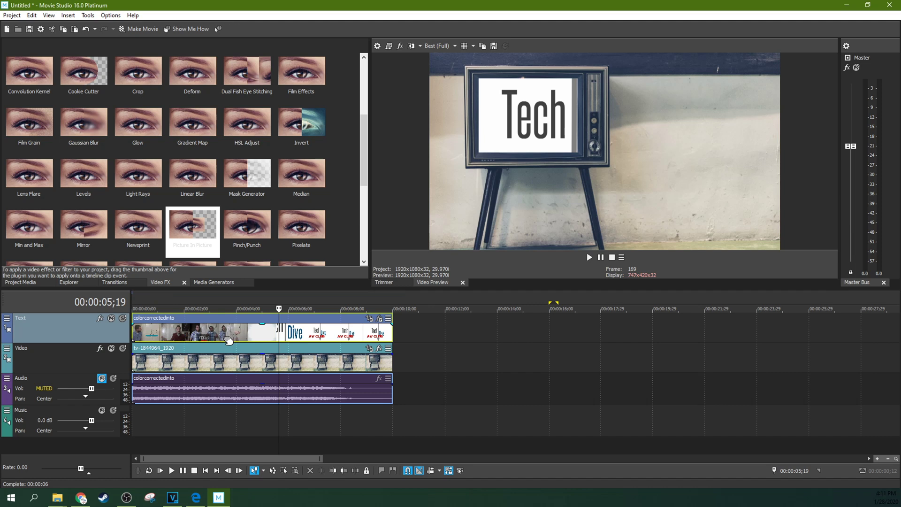
click(165, 335)
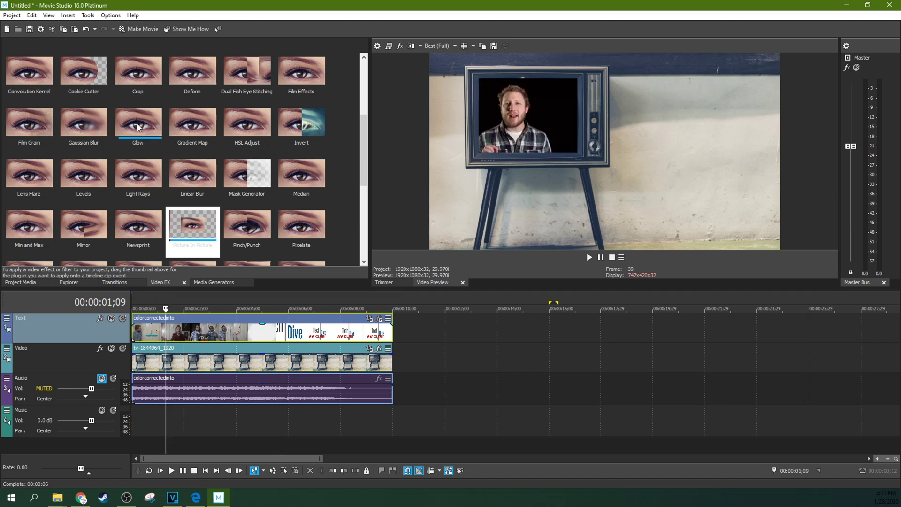
Step: Add Cookie Cutter to the intro clip, recentre its circle mask, and move it before Picture In Picture
scroll(137, 123, up, 2)
click(86, 178)
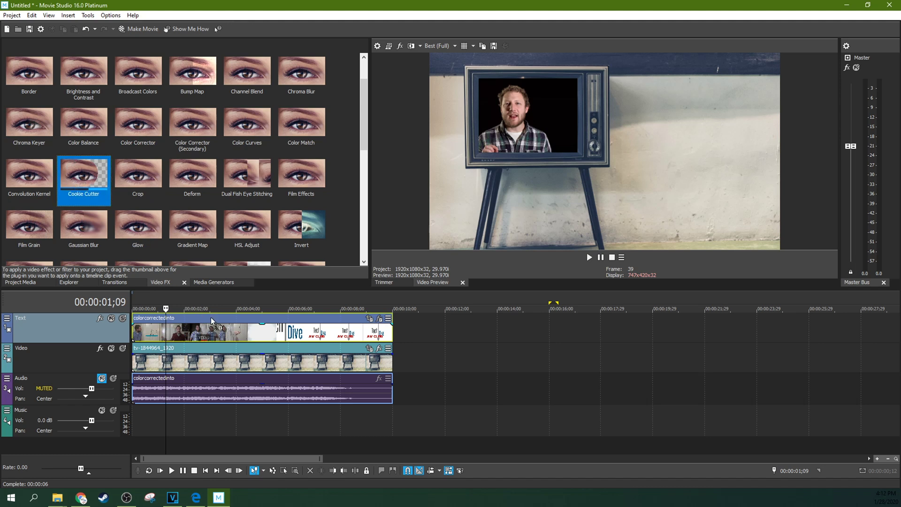
drag(212, 322, 212, 328)
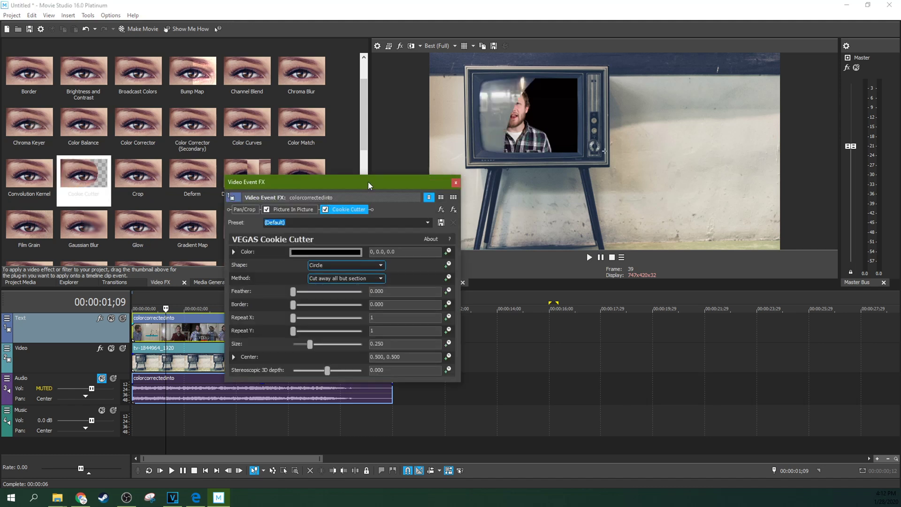
drag(368, 182, 328, 177)
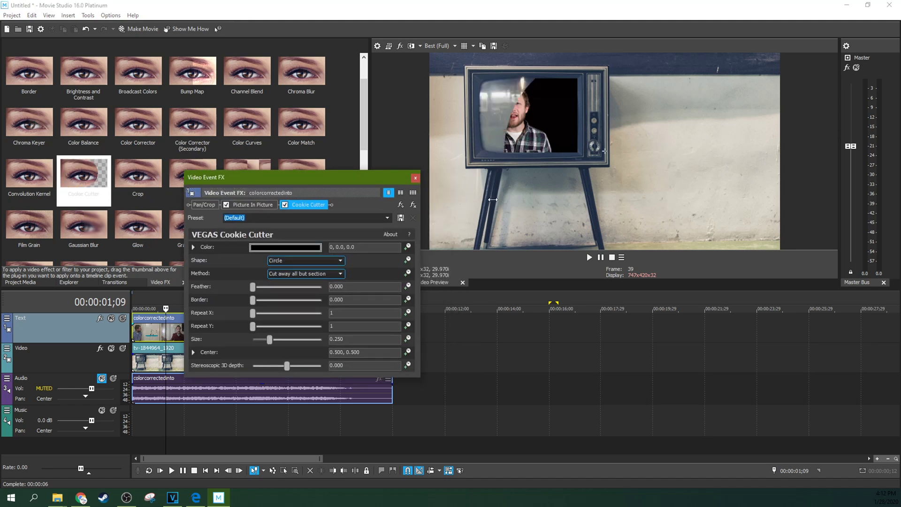
mouse_move(604, 150)
mouse_down()
mouse_move(582, 139)
mouse_move(608, 150)
mouse_up()
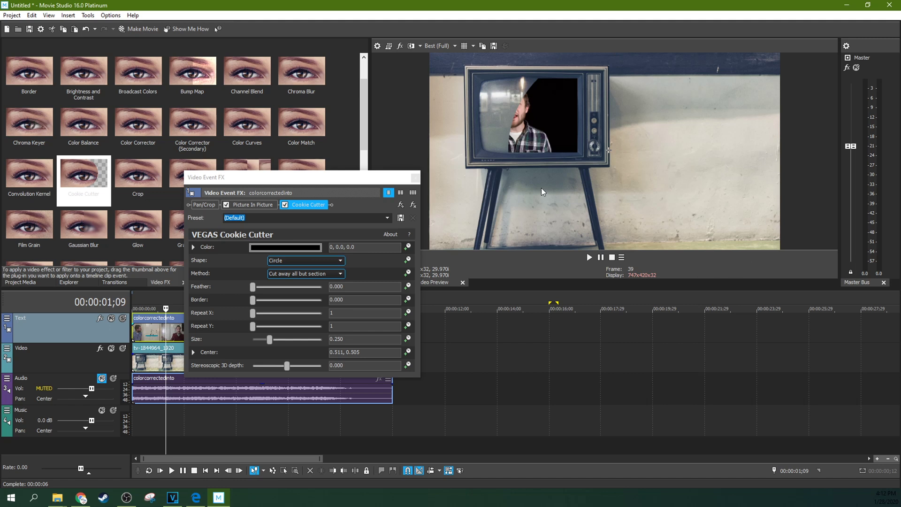
click(308, 205)
drag(229, 210, 222, 210)
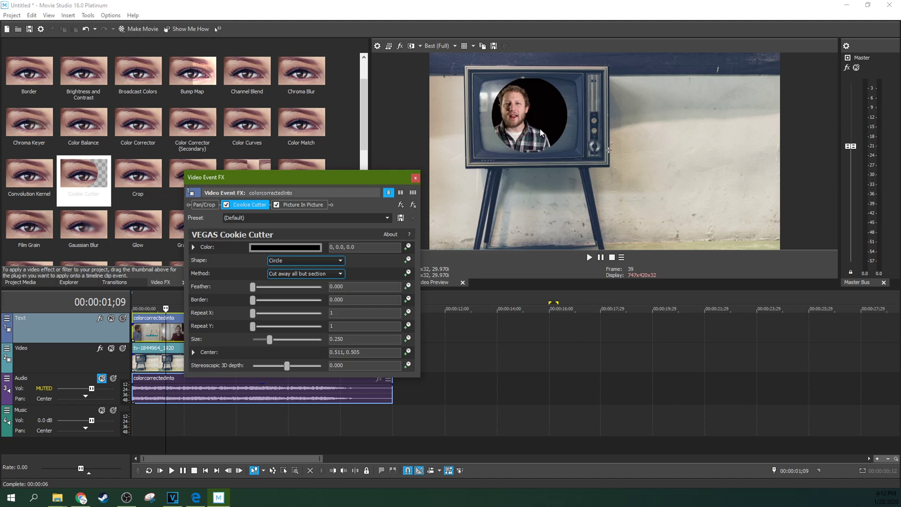
Step: Resize and feather the circle mask and set its centre to 0.511, 0.500
drag(395, 179, 364, 177)
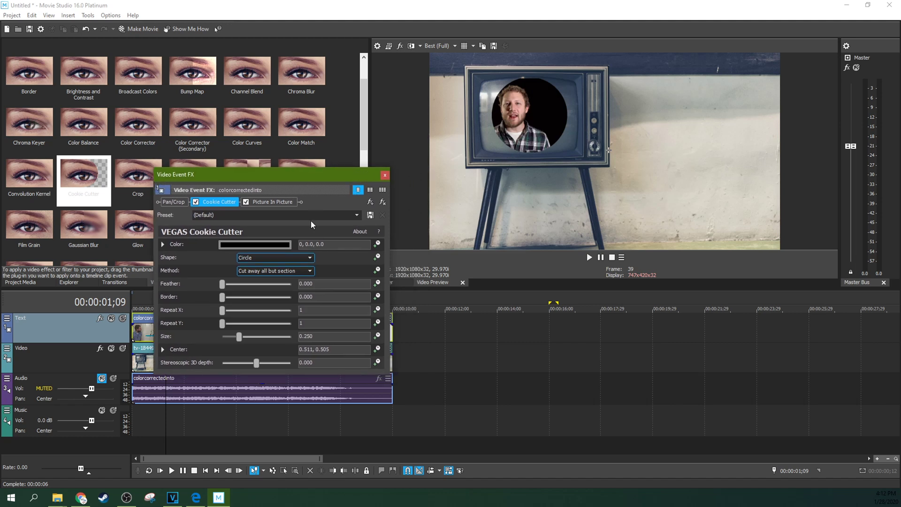
drag(236, 336, 244, 339)
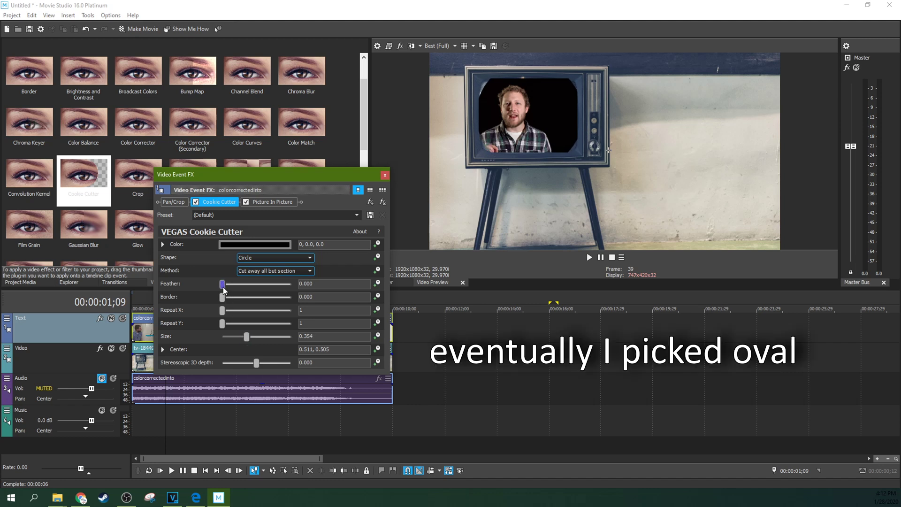
drag(222, 285, 248, 290)
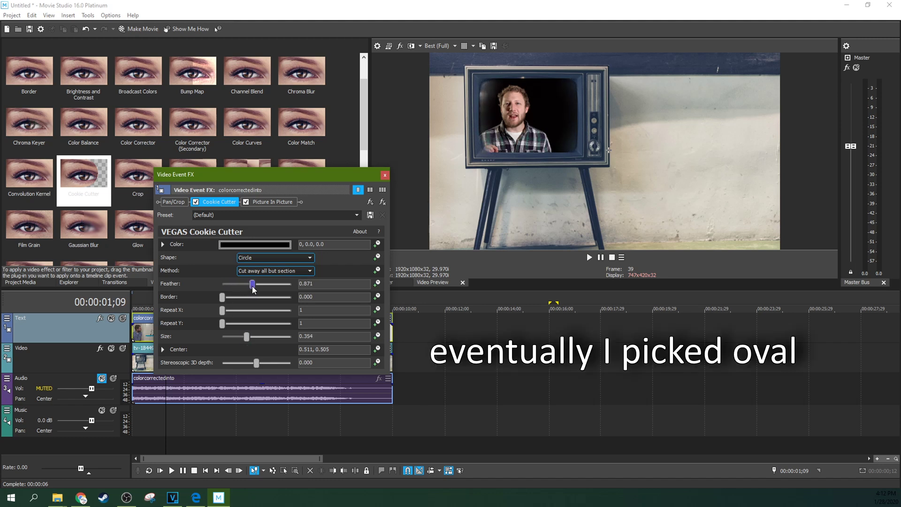
mouse_move(247, 339)
mouse_down()
mouse_move(238, 340)
mouse_move(247, 340)
mouse_up()
click(164, 349)
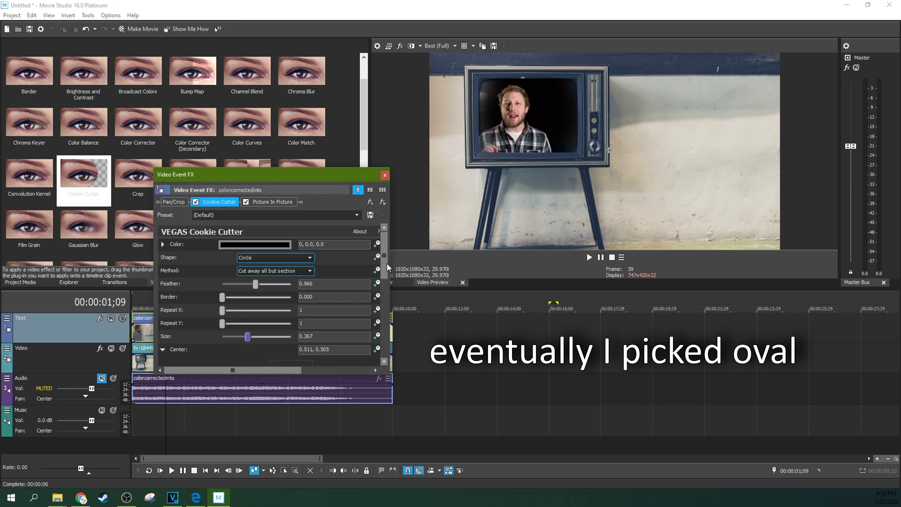
scroll(386, 263, down, 2)
drag(292, 346, 290, 347)
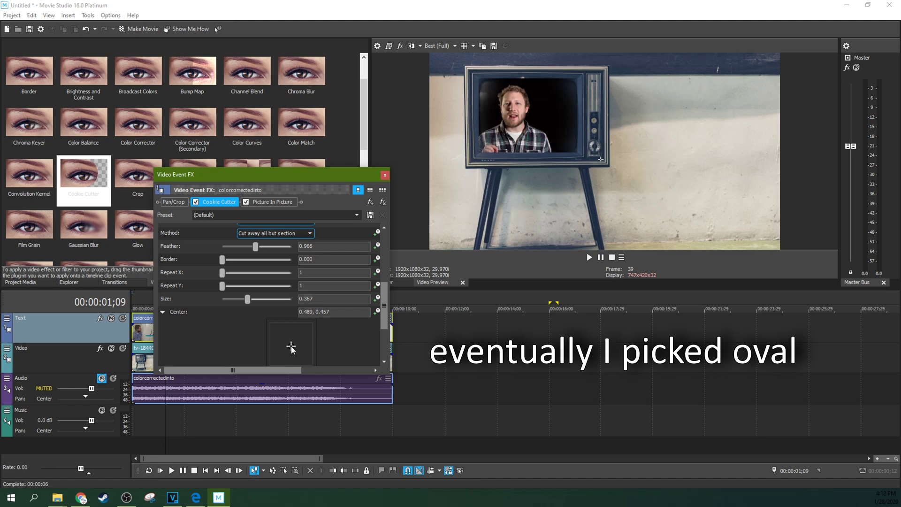
drag(291, 347, 291, 346)
Step: Settle Cookie Cutter at feather 0.571 and size 0.367, then close the settings
drag(256, 249, 233, 254)
drag(247, 299, 251, 302)
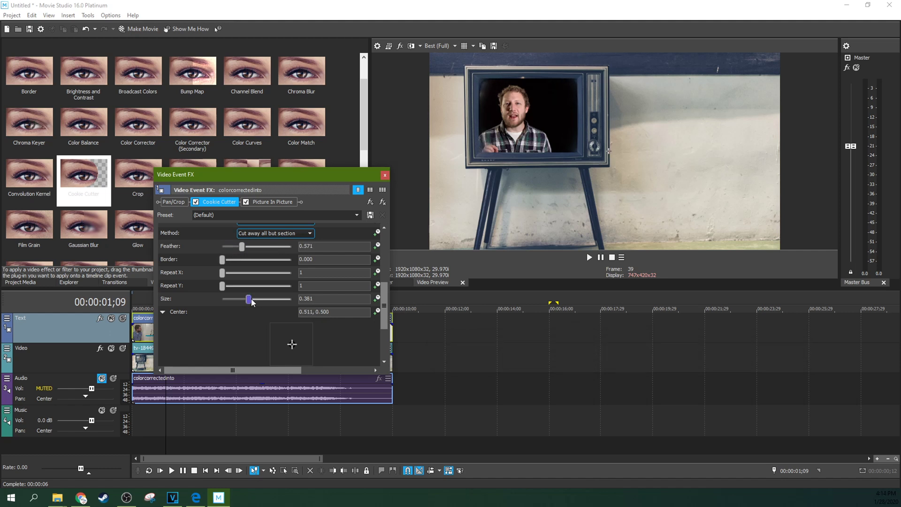
drag(252, 298, 251, 298)
click(251, 300)
click(385, 176)
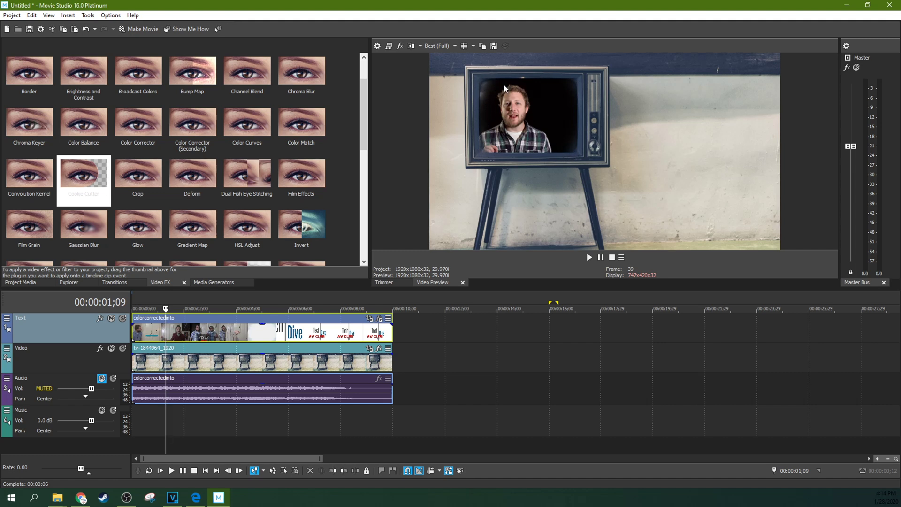
Step: Scrub the timeline to 00:00:04;02 to review the masked intro inside the TV
click(261, 334)
click(235, 332)
mouse_move(235, 332)
mouse_down()
mouse_move(220, 337)
mouse_move(240, 337)
mouse_up()
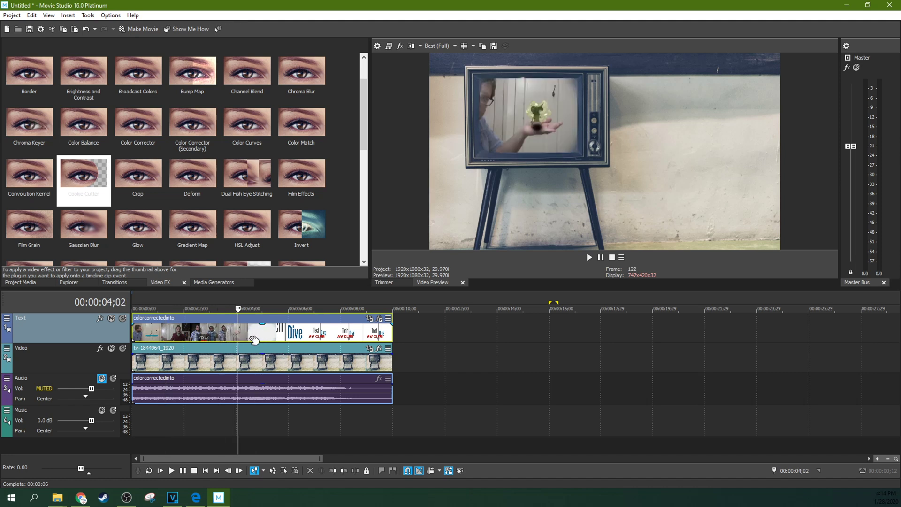
Step: Jump between several frames to review the intro clip
click(301, 334)
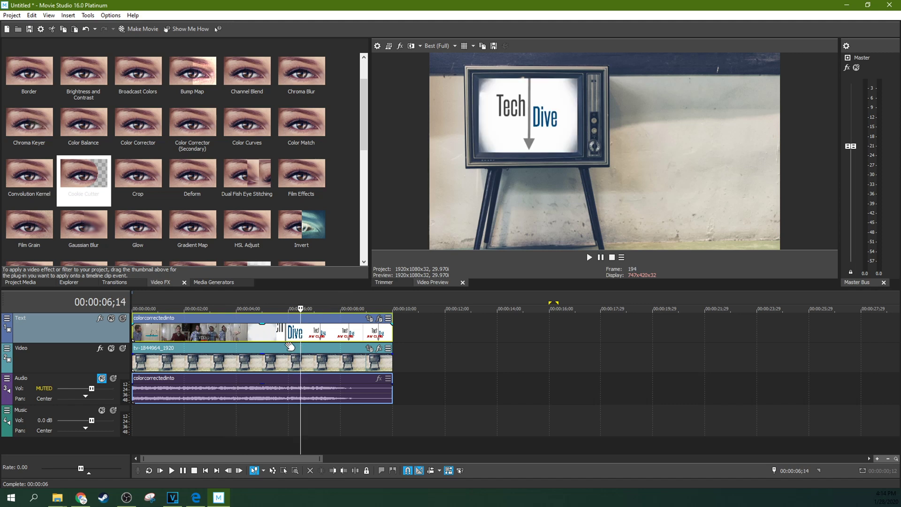
click(263, 330)
click(240, 331)
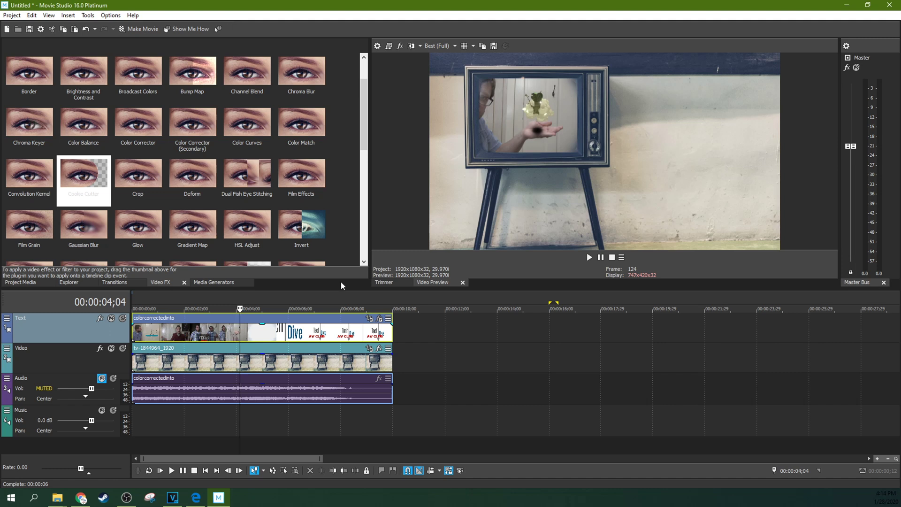
click(263, 332)
click(203, 335)
click(259, 333)
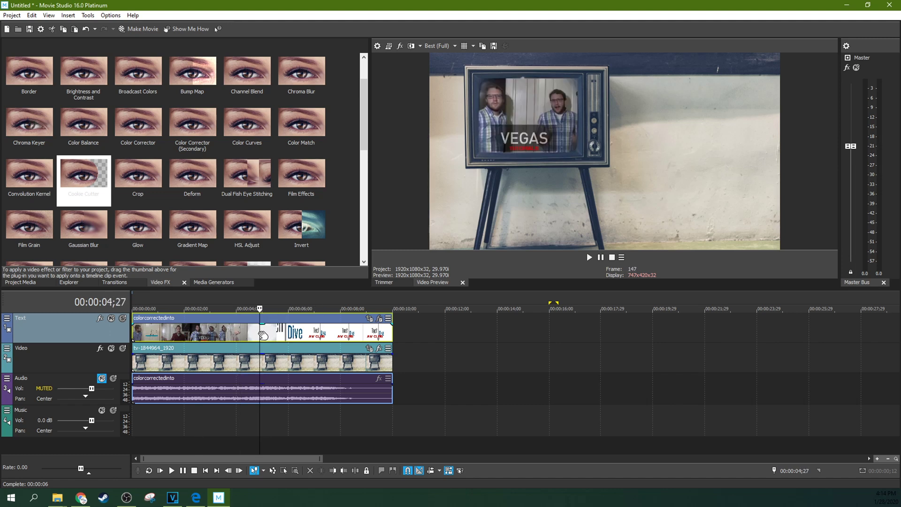
Step: Lower the intro clip's opacity to about 71% and play back the composite
drag(263, 328, 263, 334)
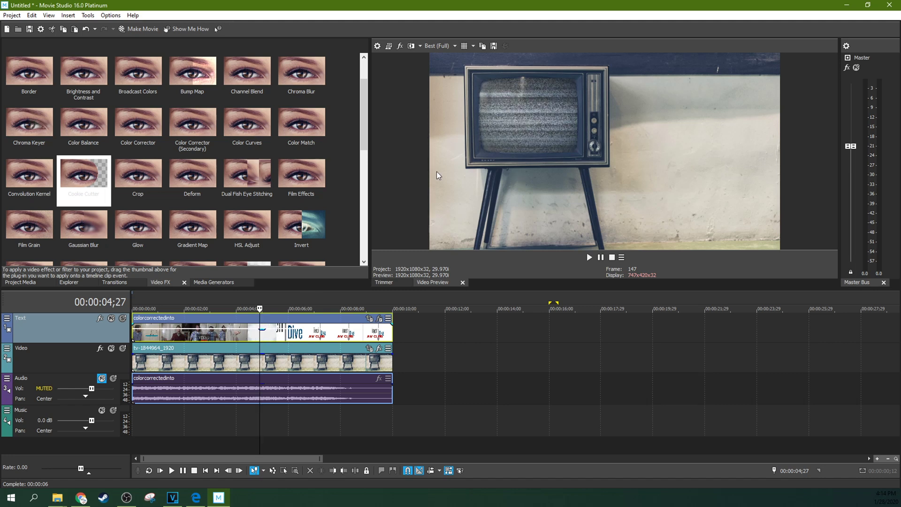
click(143, 360)
key(space)
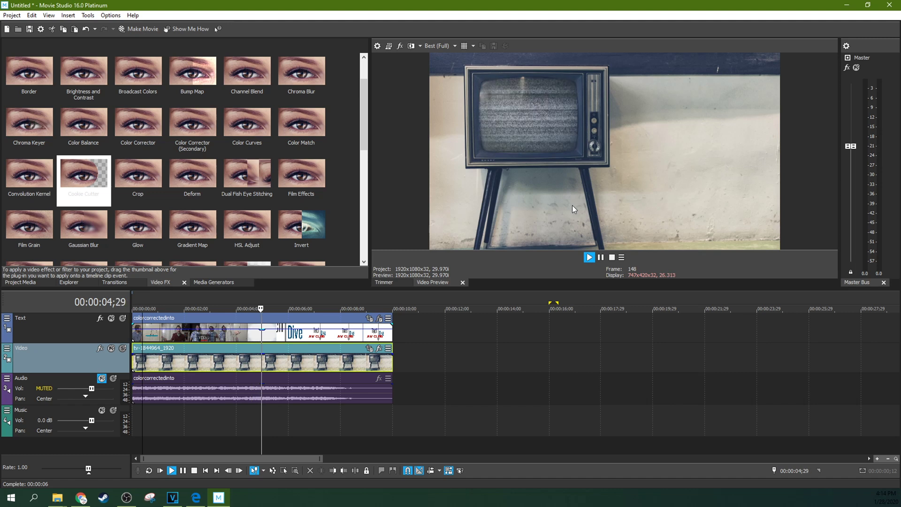
click(600, 258)
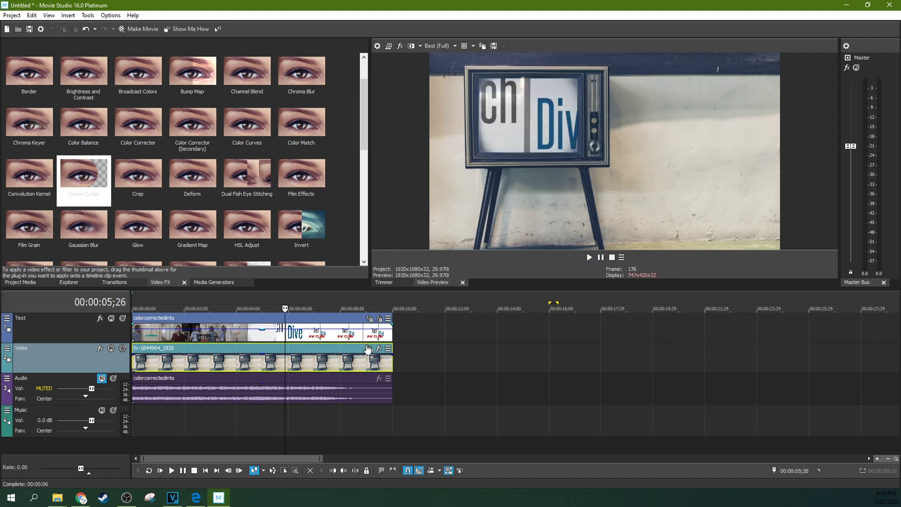
click(372, 330)
Step: Shrink the Picture In Picture box to 0.358 and nudge it slightly right
click(379, 318)
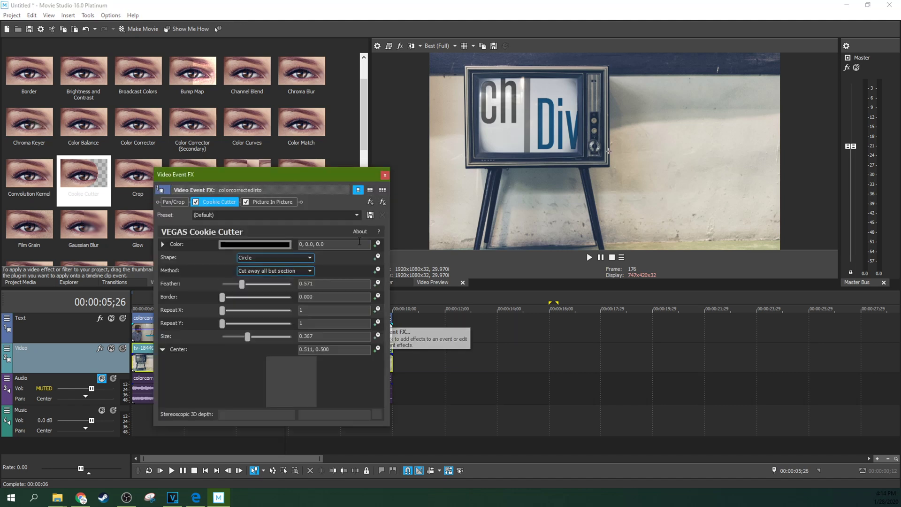
click(265, 201)
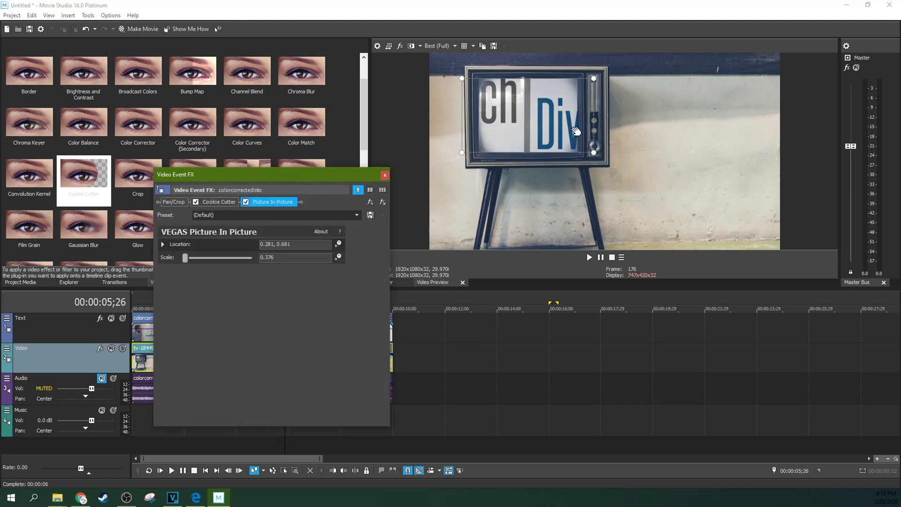
drag(594, 78, 591, 79)
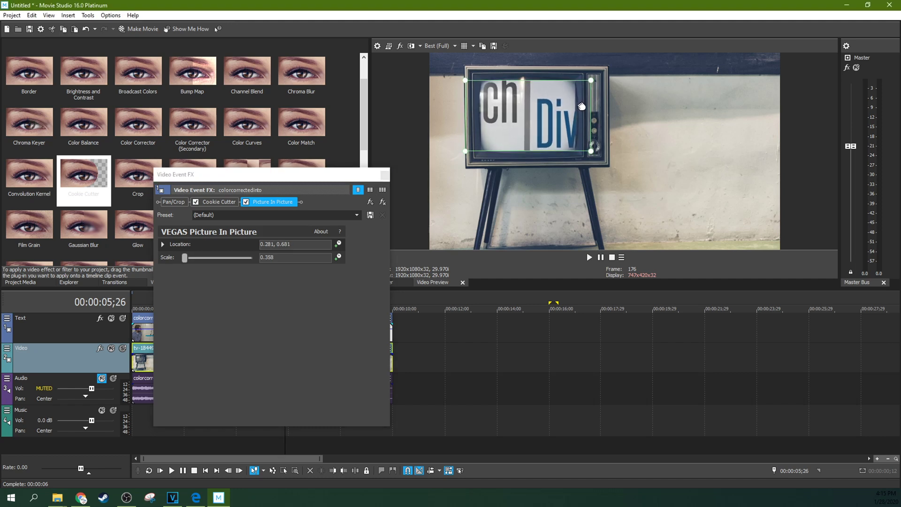
drag(585, 113, 585, 113)
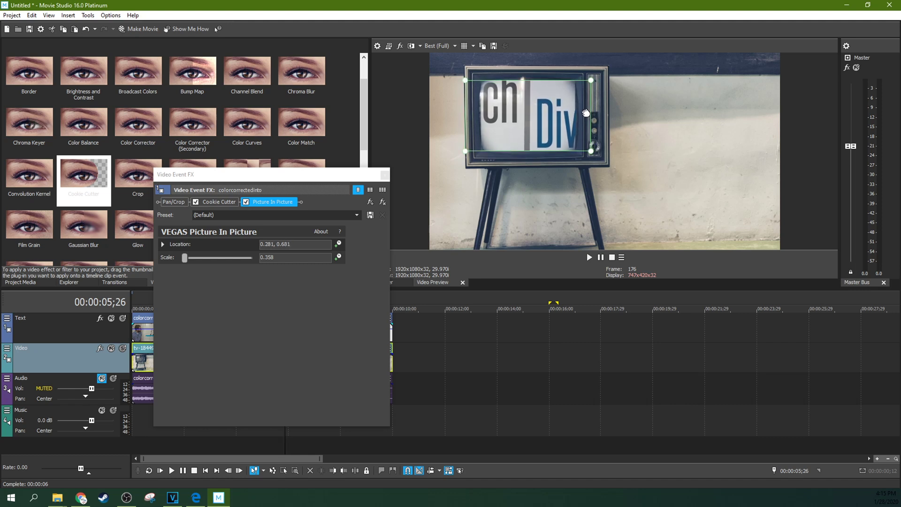
Step: Set Cookie Cutter to size 0.354 and feather 0.340, then close the effect settings
click(222, 205)
click(212, 200)
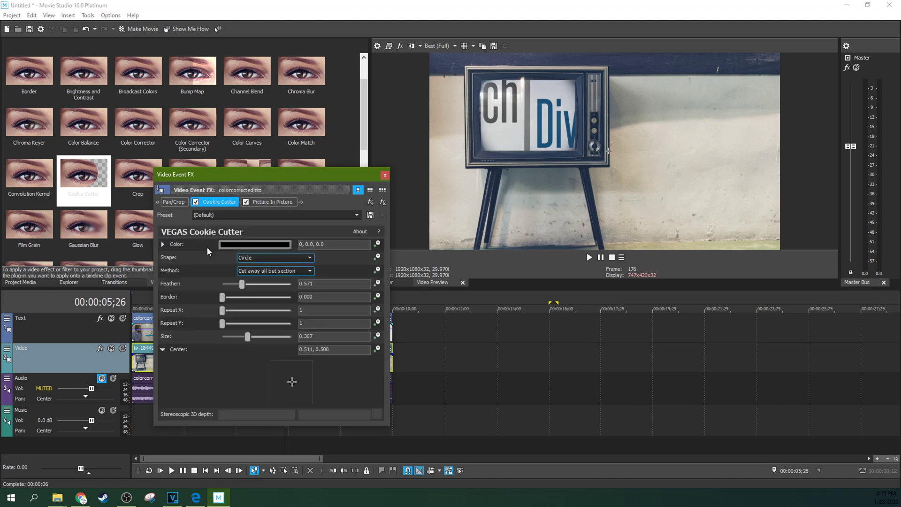
drag(248, 336, 246, 342)
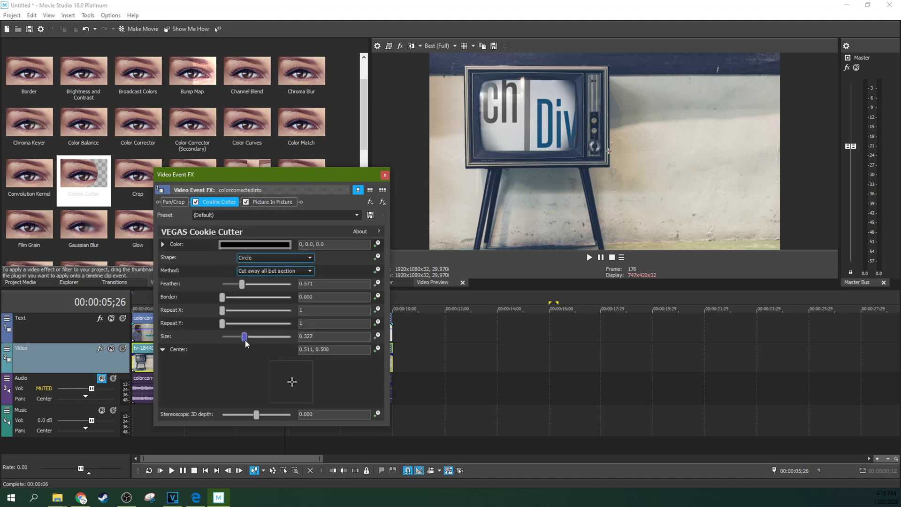
mouse_move(242, 284)
mouse_down()
mouse_move(257, 290)
mouse_move(218, 281)
mouse_move(233, 285)
mouse_up()
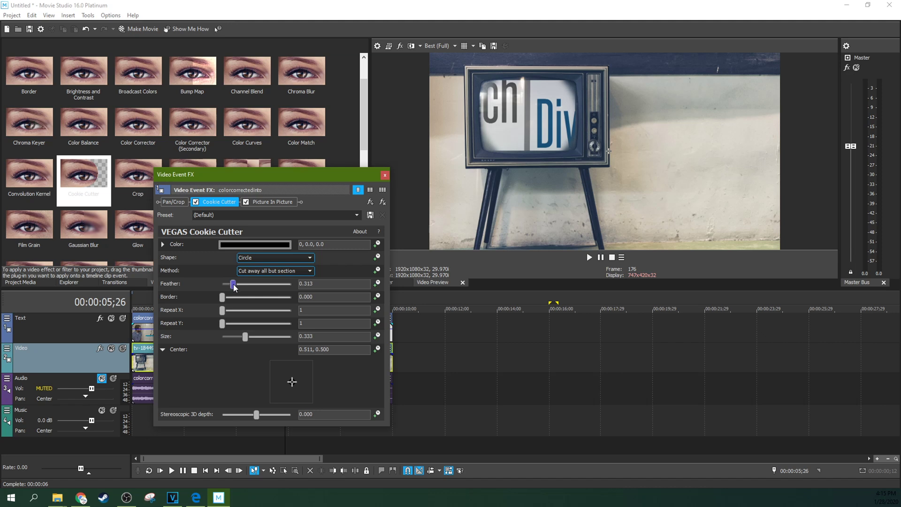
drag(246, 337, 247, 338)
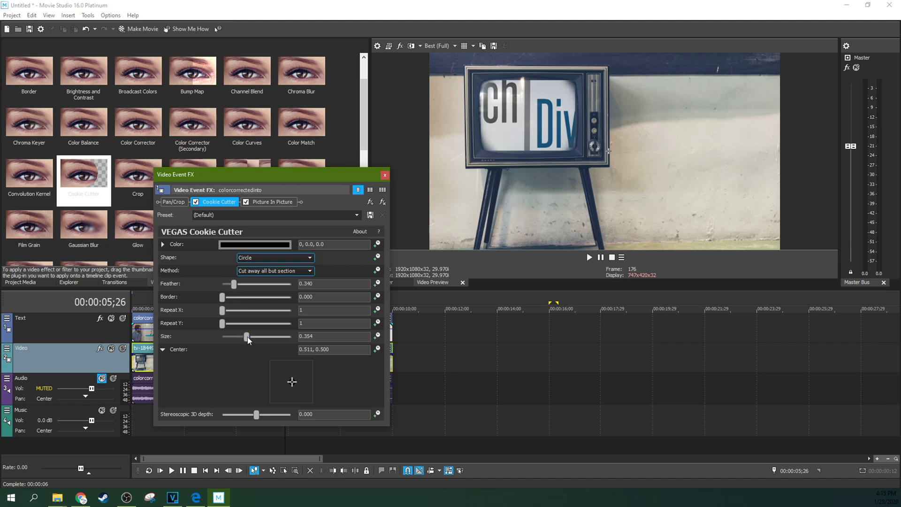
click(384, 175)
click(219, 441)
click(205, 336)
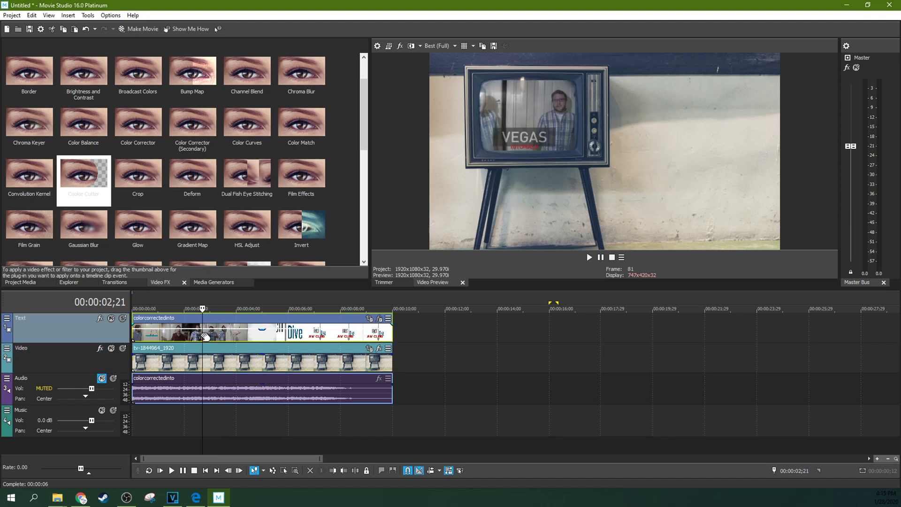
key(space)
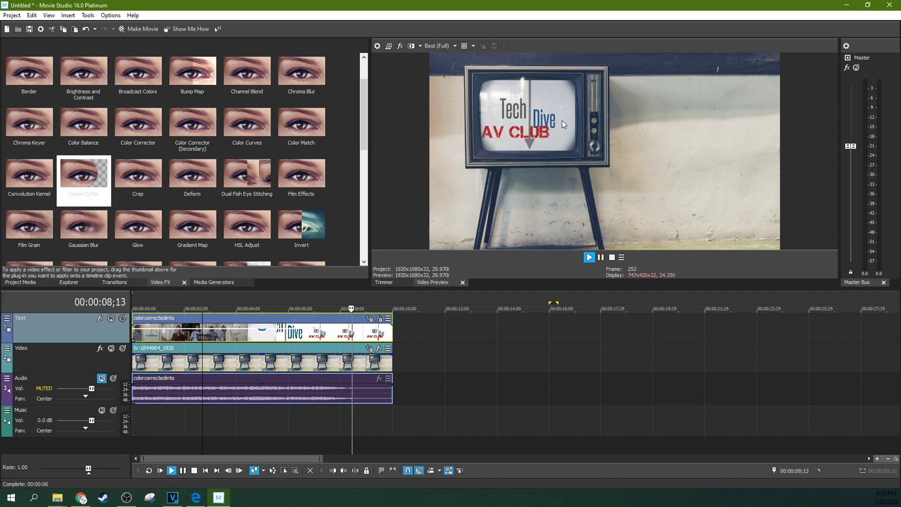
click(600, 257)
click(262, 338)
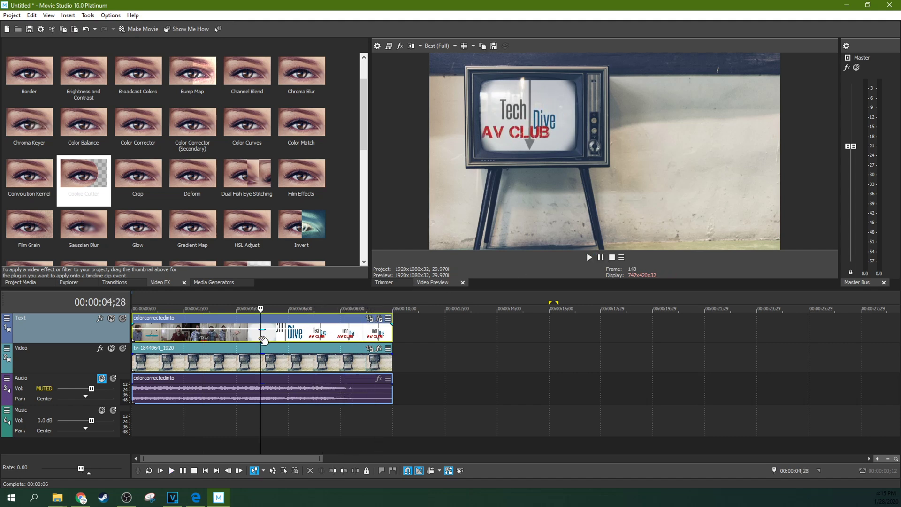
click(161, 336)
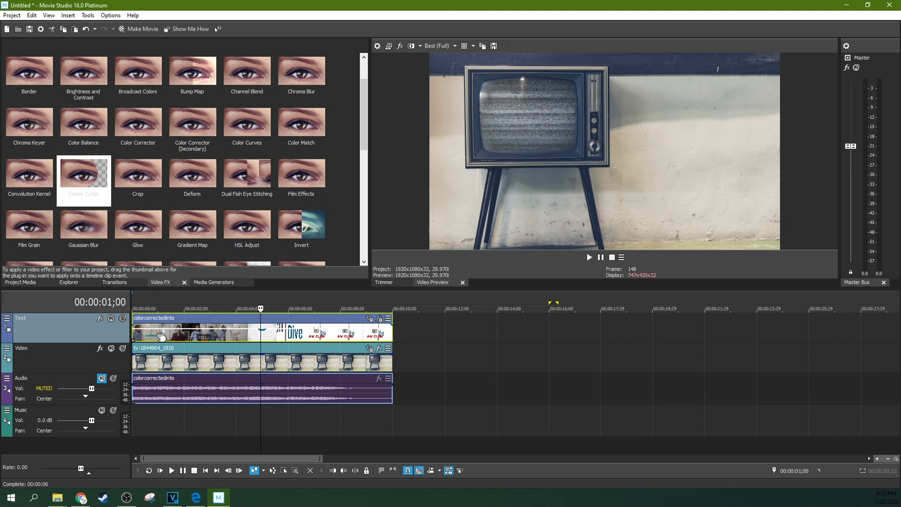
key(space)
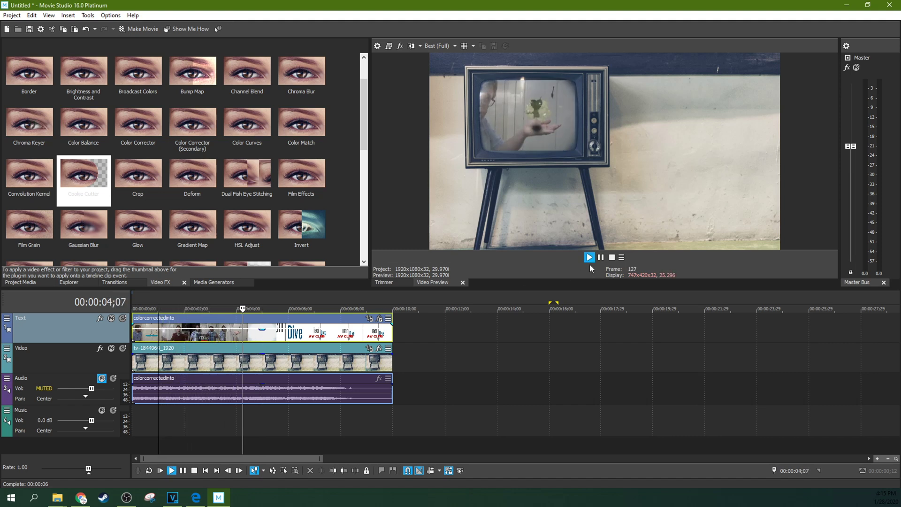
click(600, 257)
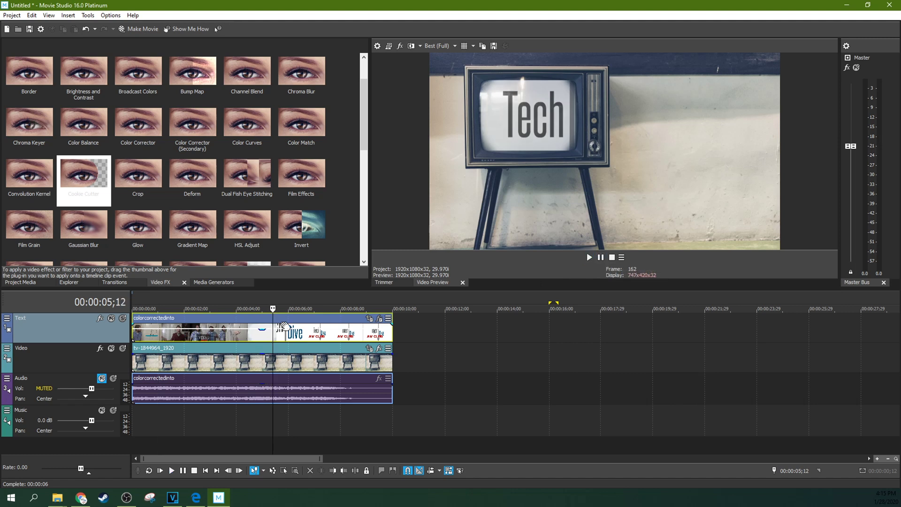
click(218, 339)
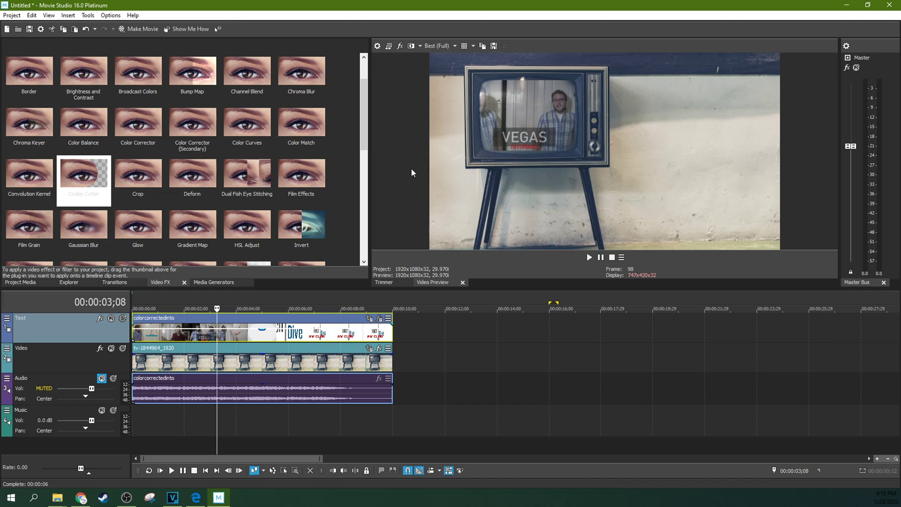
click(181, 225)
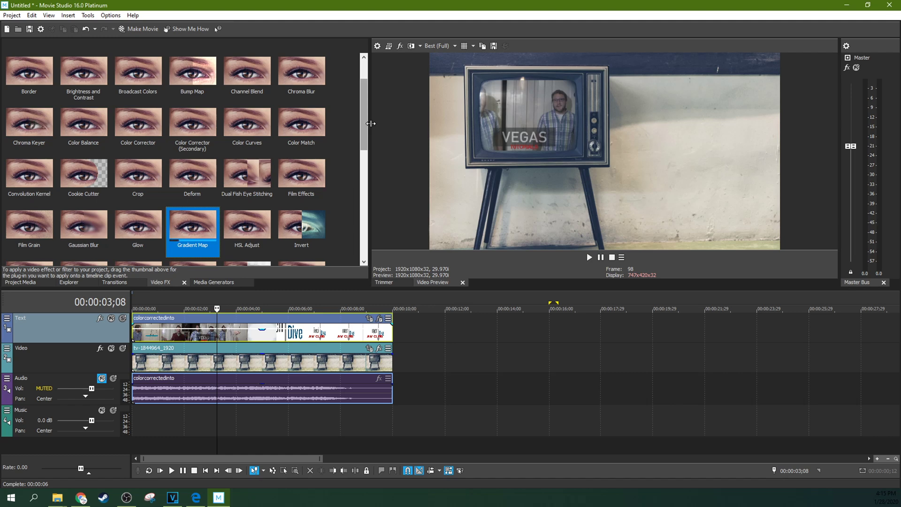
Step: Save the project as tveffect.vf
key(ctrl+s)
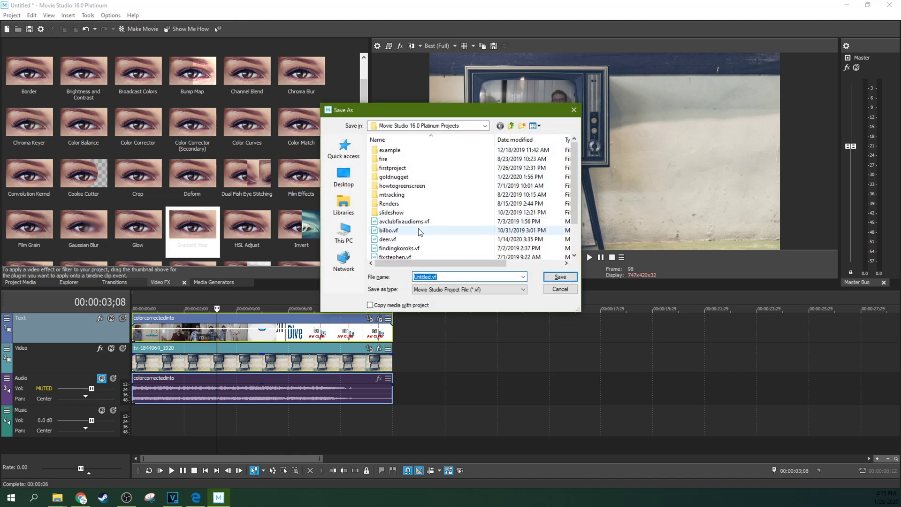
drag(431, 277, 401, 280)
text(tveffect)
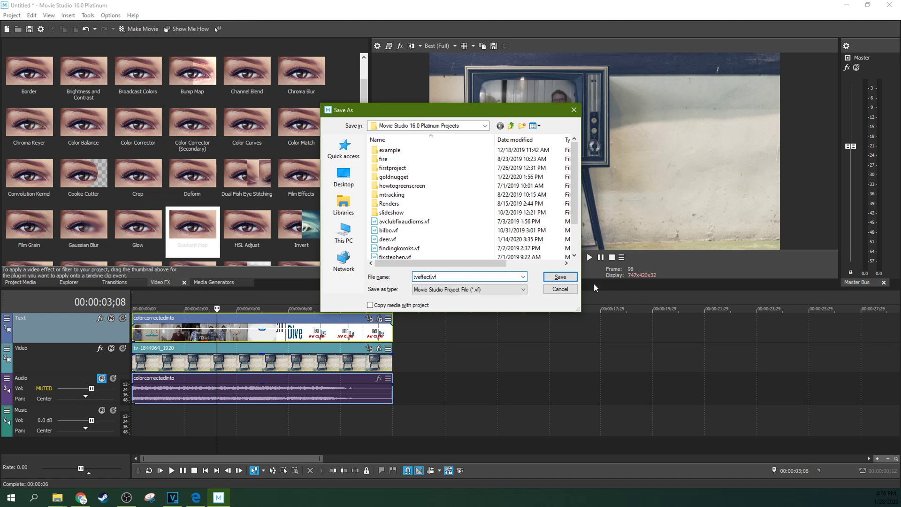
click(568, 279)
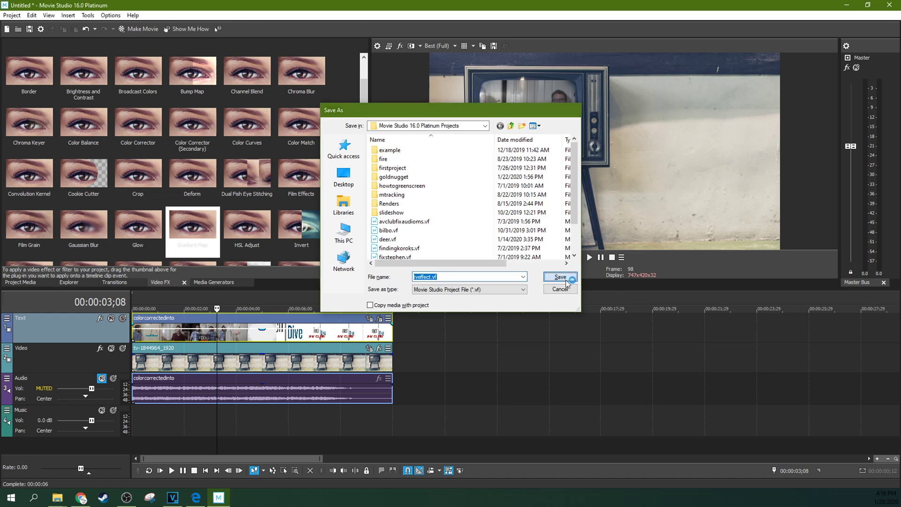
Step: Select the Text track clips and return the playhead to 00:00:03;06
click(426, 355)
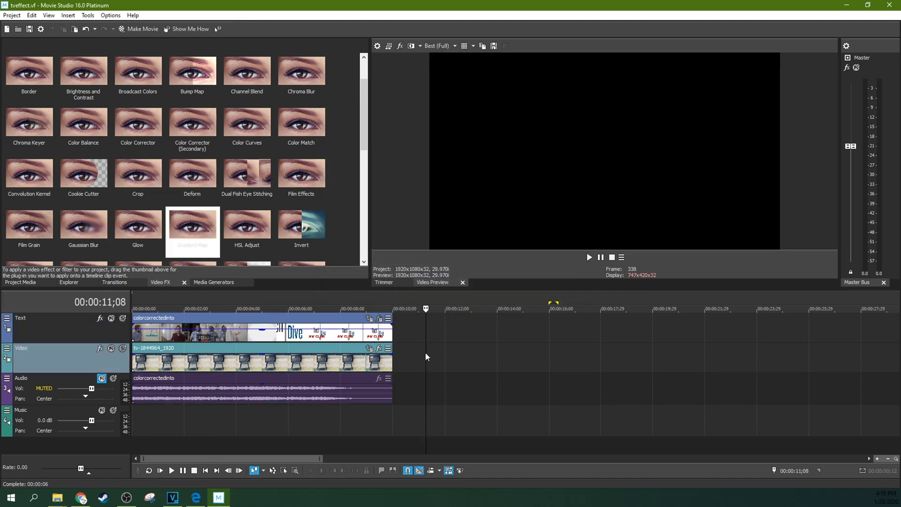
click(206, 332)
click(215, 302)
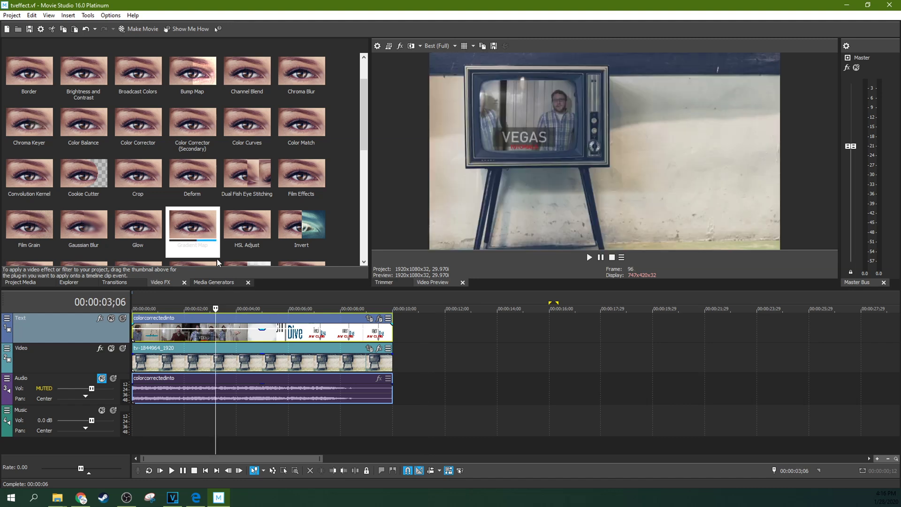
scroll(178, 246, down, 2)
click(174, 227)
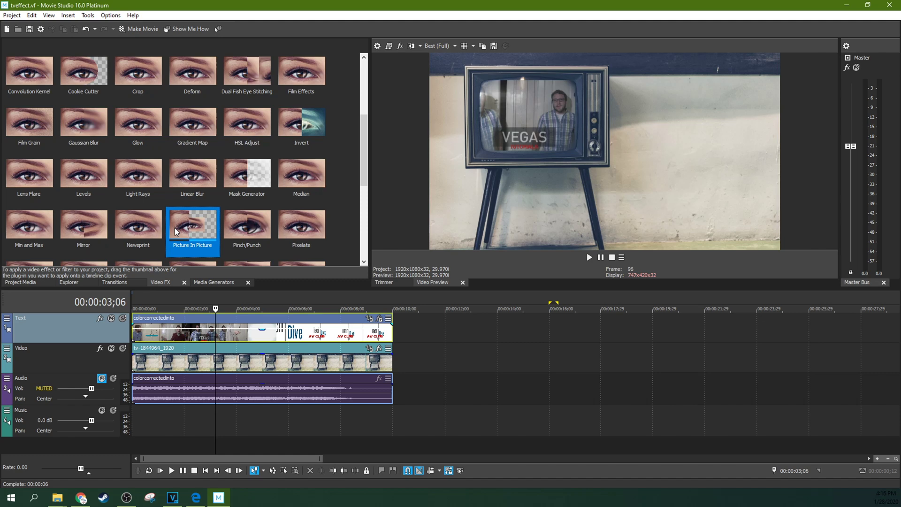
scroll(177, 226, down, 2)
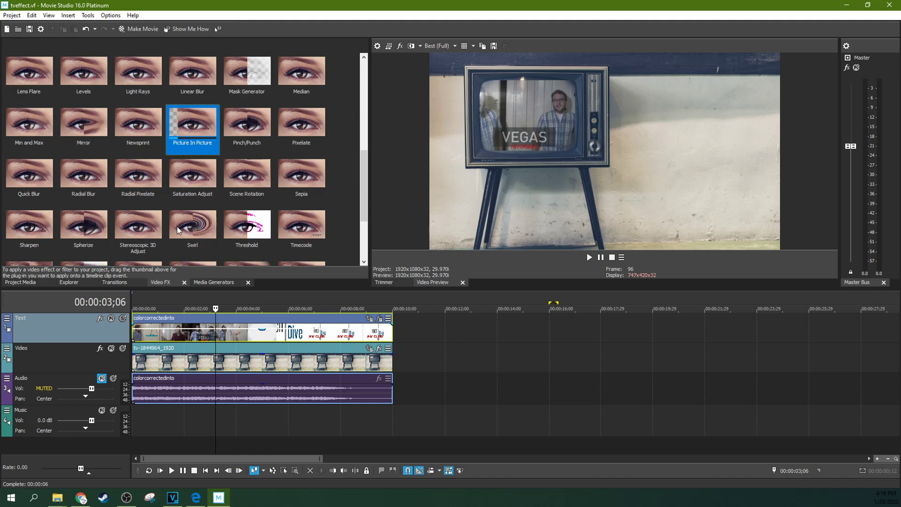
scroll(177, 226, down, 1)
scroll(176, 226, down, 1)
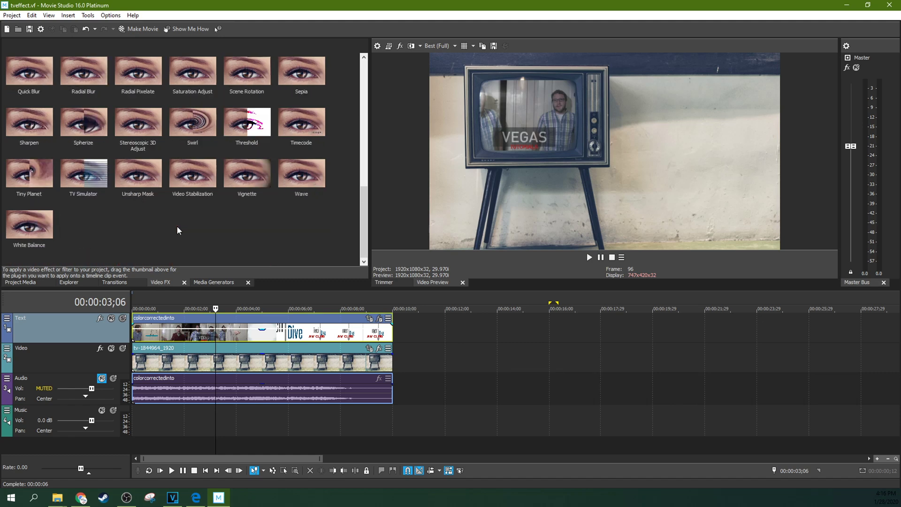
scroll(177, 226, up, 1)
scroll(177, 226, up, 1)
scroll(177, 226, up, 5)
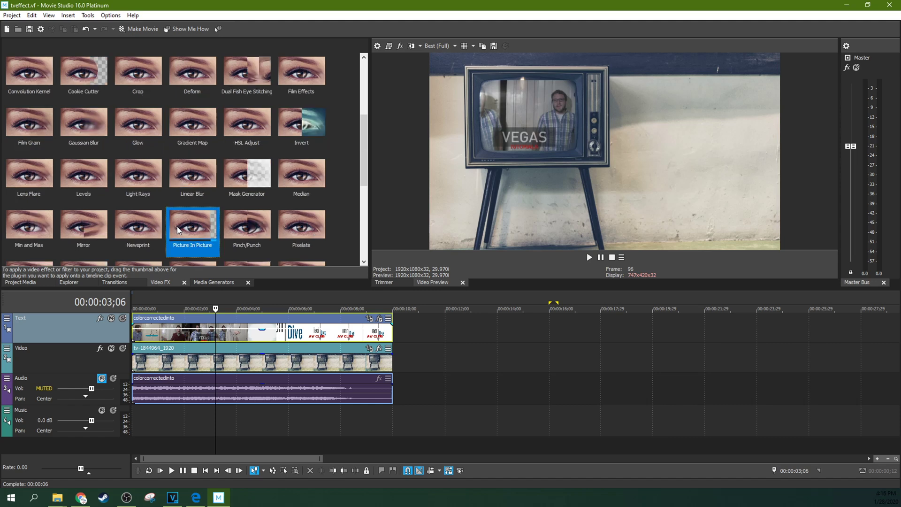
scroll(177, 226, down, 6)
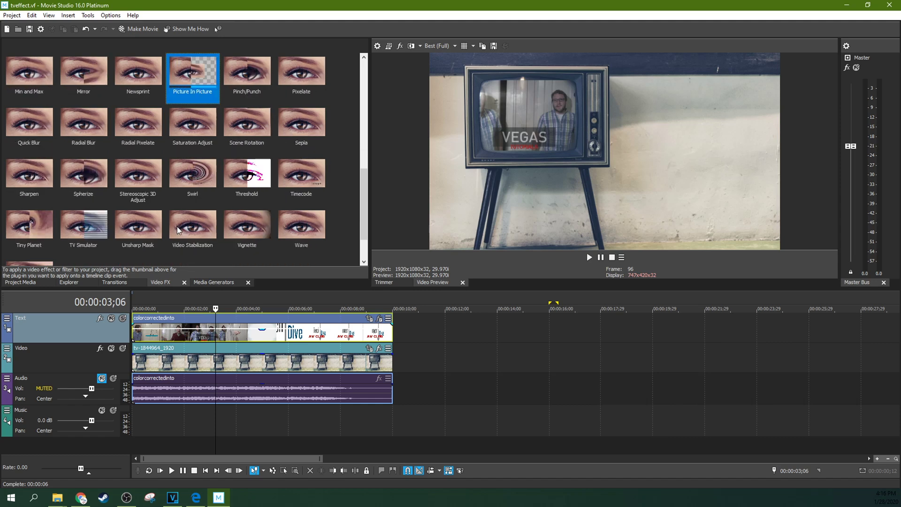
scroll(146, 221, down, 1)
scroll(151, 218, up, 1)
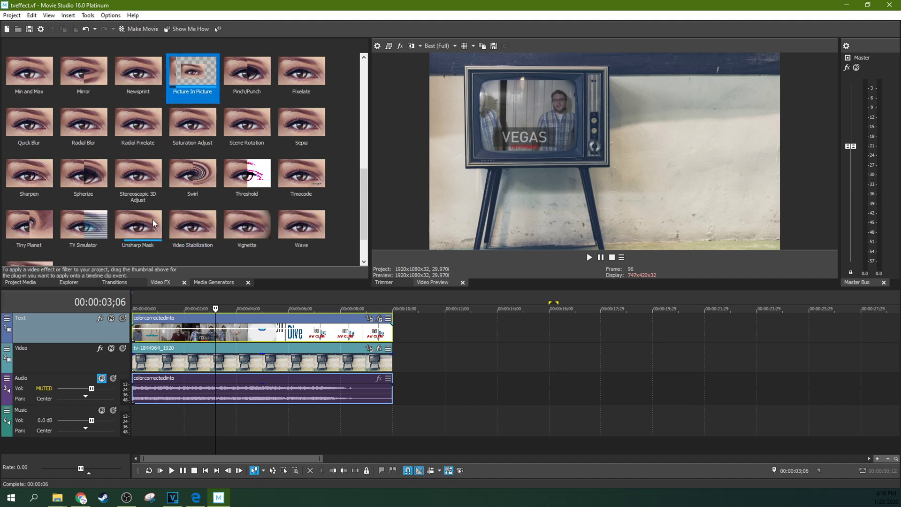
scroll(153, 219, up, 1)
Step: Add Levels to colorcorrectedinto before Picture In Picture with input range 0.088–0.755
drag(94, 75, 236, 331)
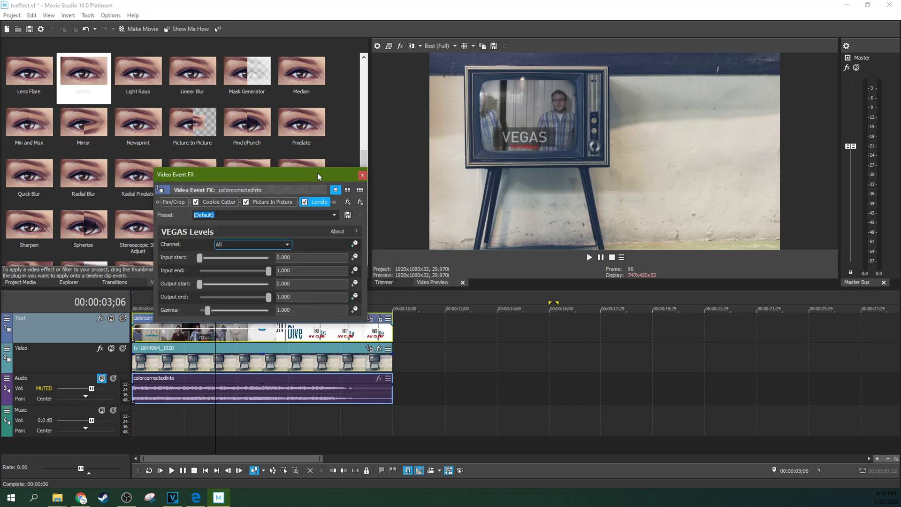
drag(318, 176, 304, 154)
drag(233, 181, 238, 182)
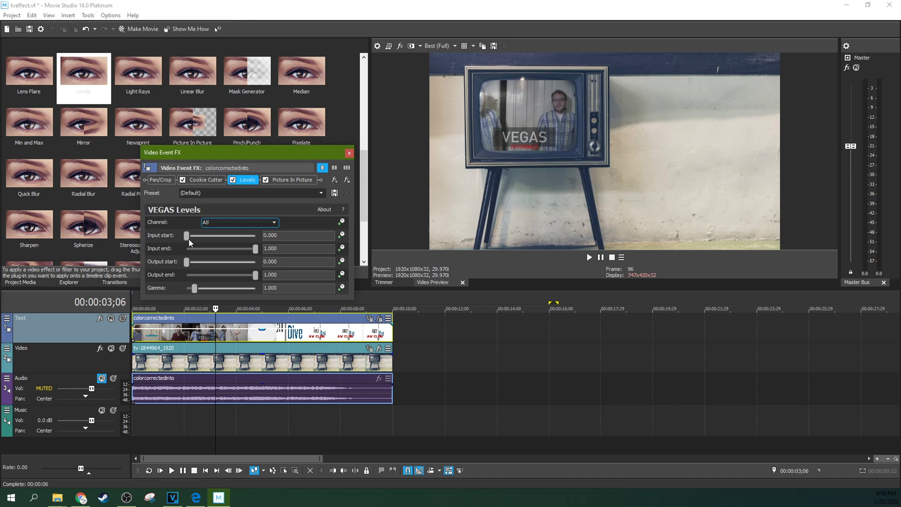
drag(189, 239, 192, 240)
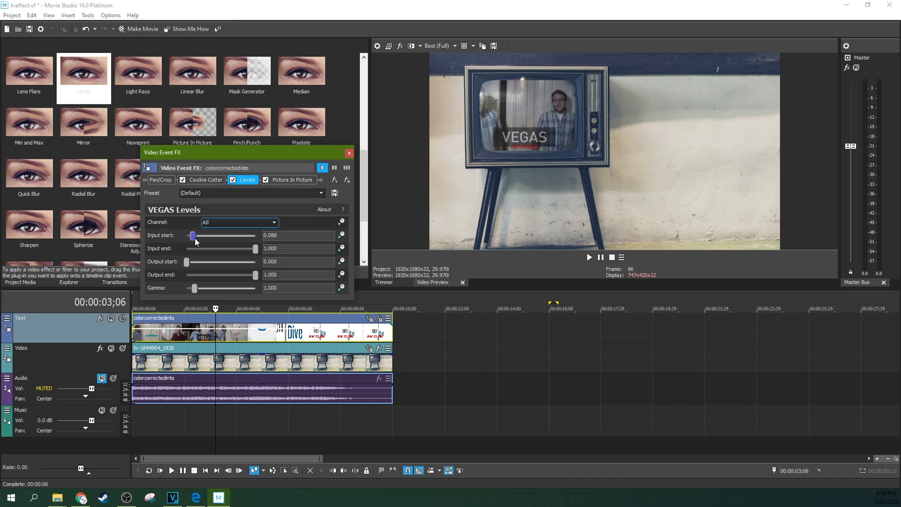
drag(255, 248, 251, 248)
drag(252, 249, 238, 249)
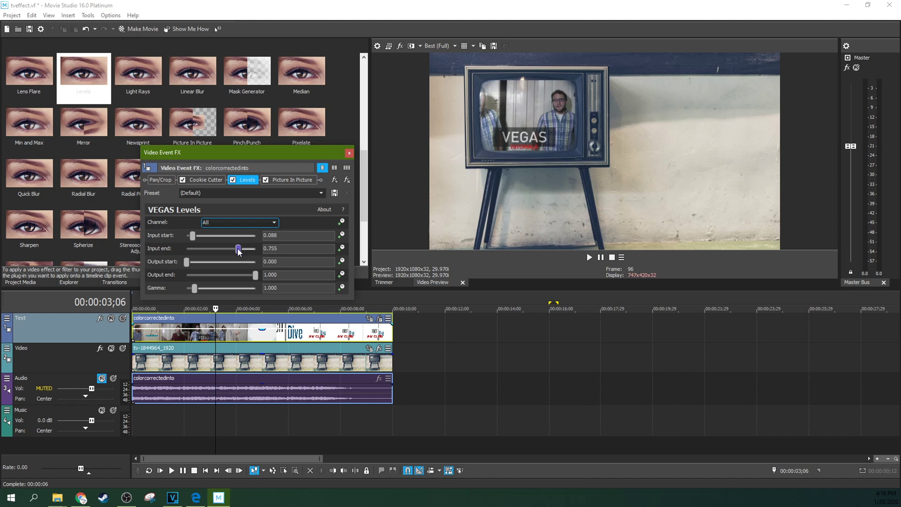
Step: Toggle Levels off and on repeatedly to compare before and after
click(233, 180)
click(233, 180)
click(233, 181)
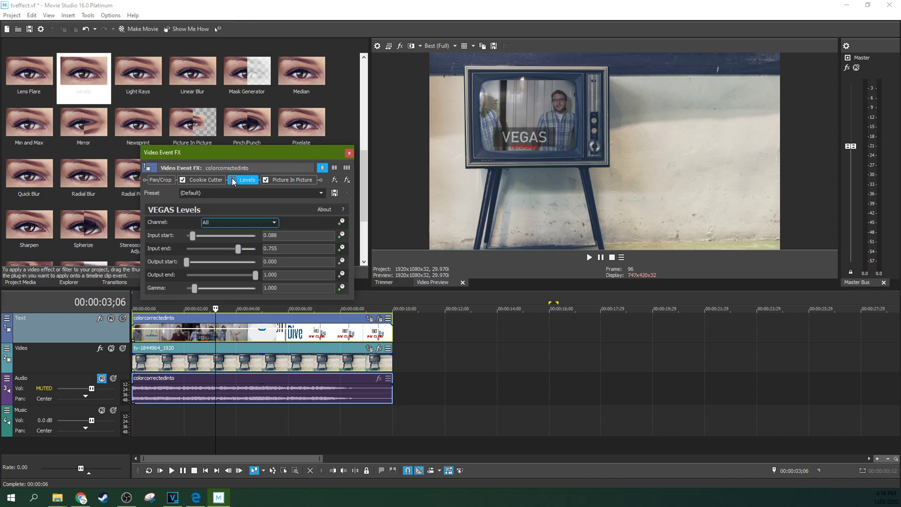
click(232, 180)
click(232, 180)
click(233, 181)
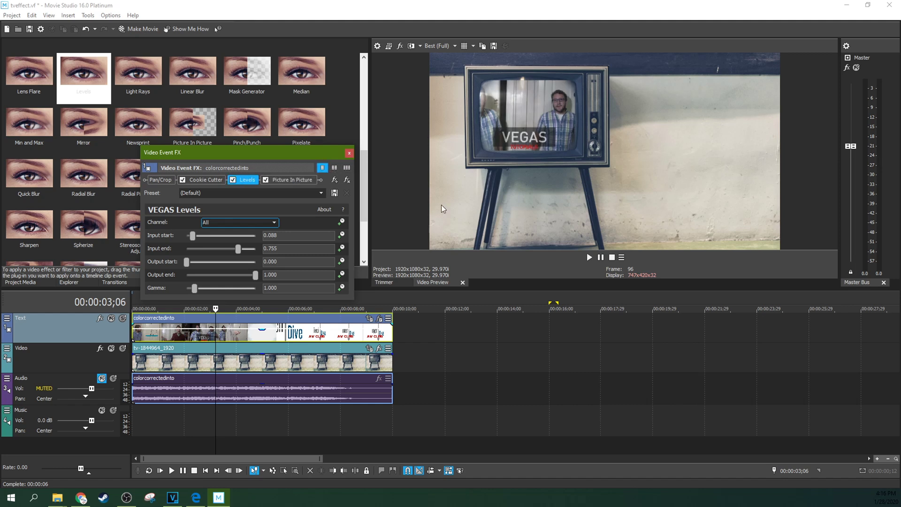
click(233, 180)
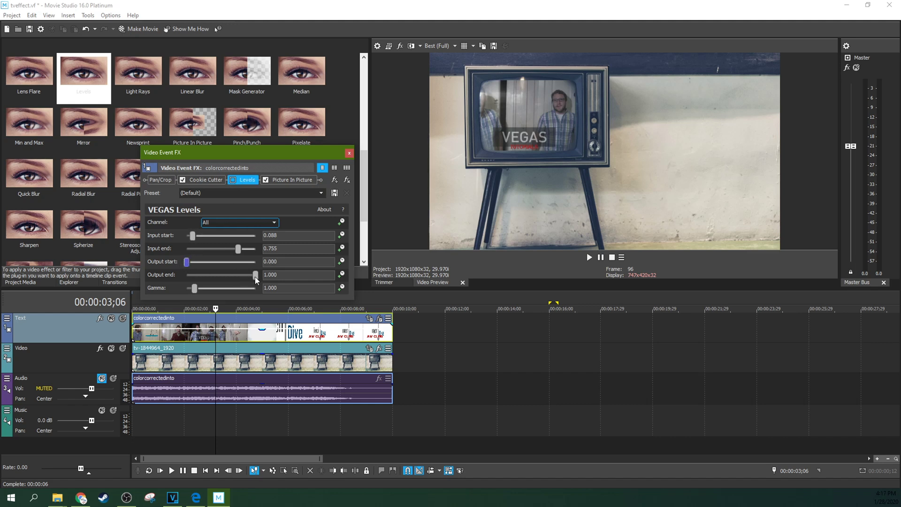
Step: Set the Levels output end to 0.864, compare once more, and close the settings
drag(255, 275, 246, 276)
click(233, 180)
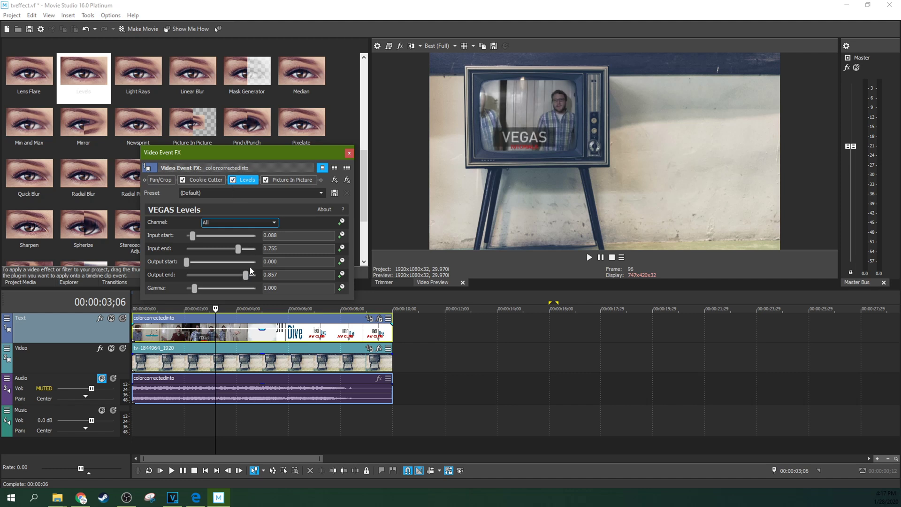
drag(252, 280, 245, 280)
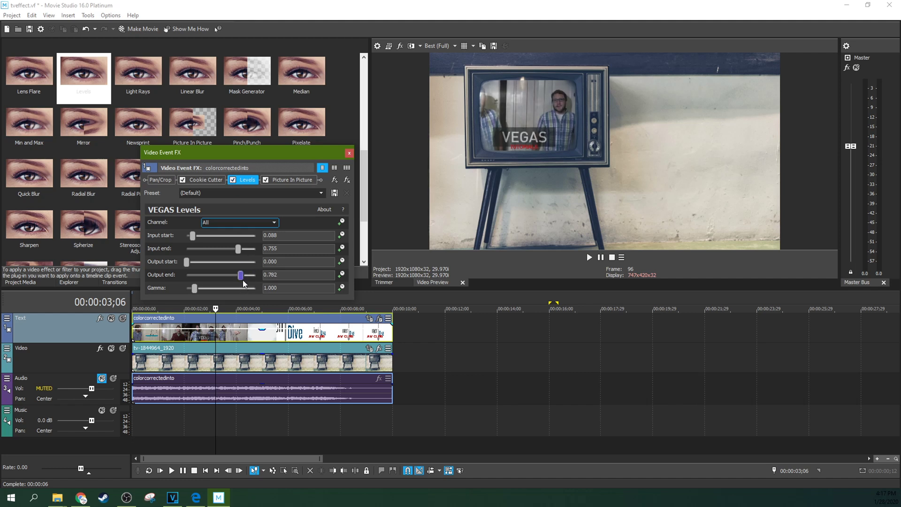
mouse_move(240, 275)
mouse_down()
mouse_move(256, 277)
mouse_move(247, 277)
mouse_up()
click(233, 180)
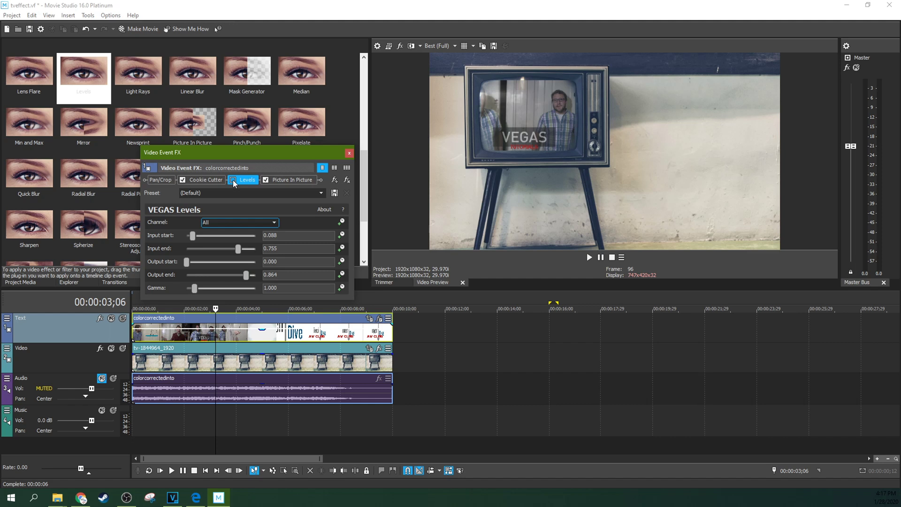
click(233, 180)
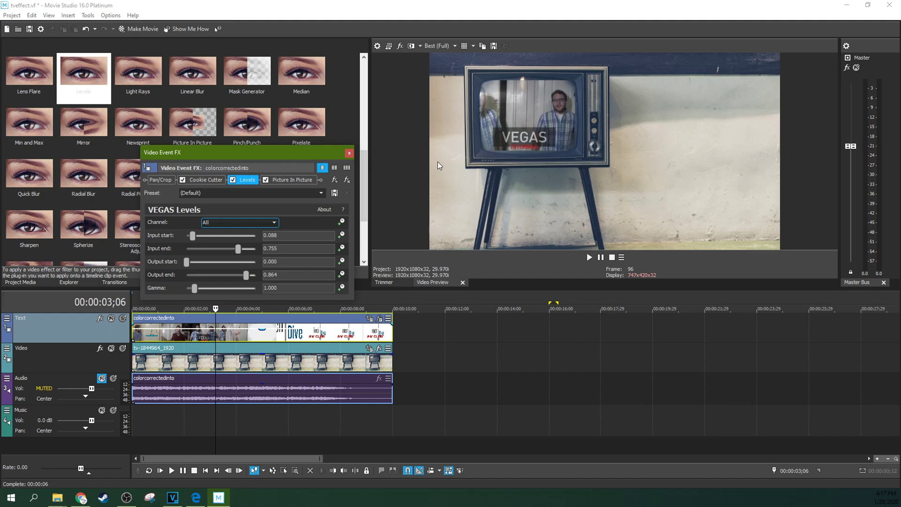
click(352, 153)
Step: Apply the Black and White effect from Video FX to the colorcorrectedinto clip
drag(361, 168, 364, 78)
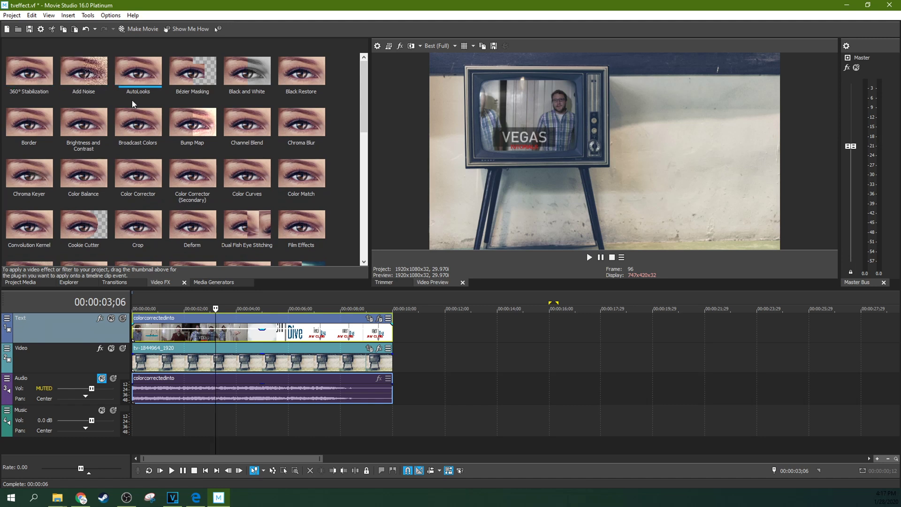
click(243, 78)
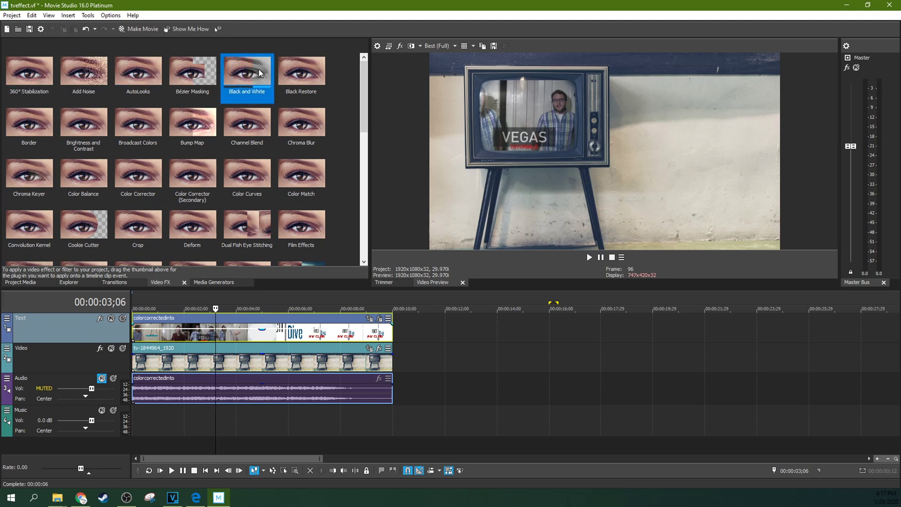
drag(294, 332, 298, 334)
drag(280, 154, 263, 162)
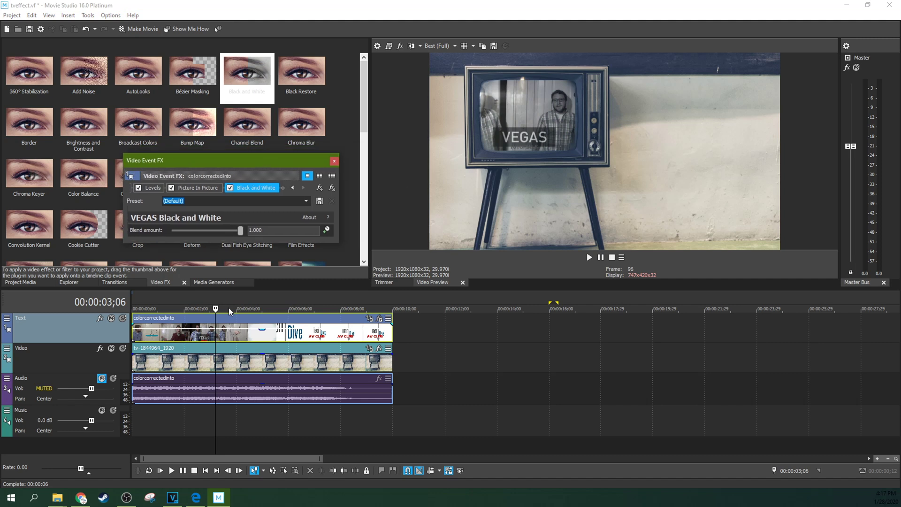
Step: Play the project to check the grayscale TV picture, returning to the VEGAS text frame
click(160, 471)
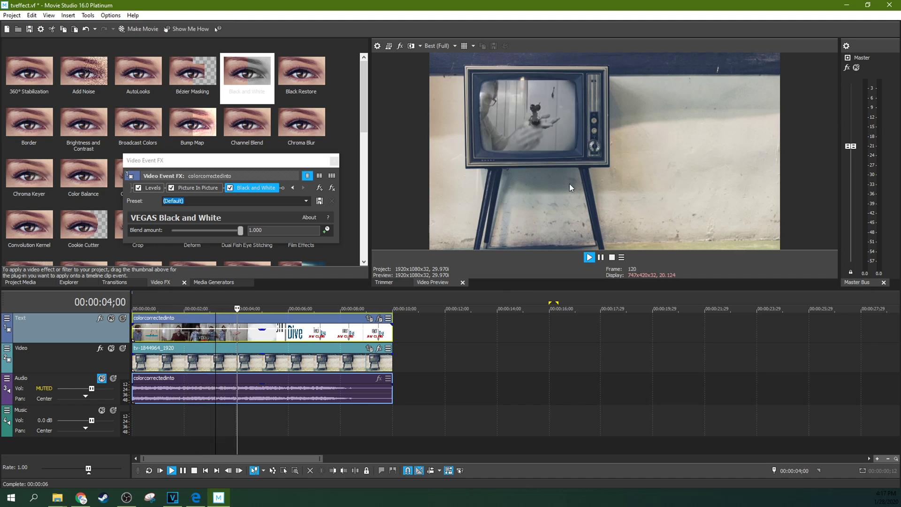
click(600, 257)
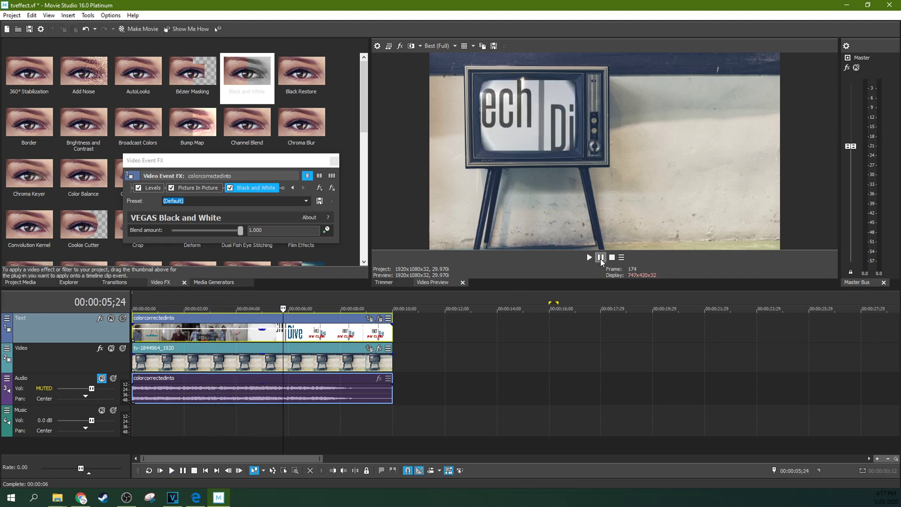
click(211, 332)
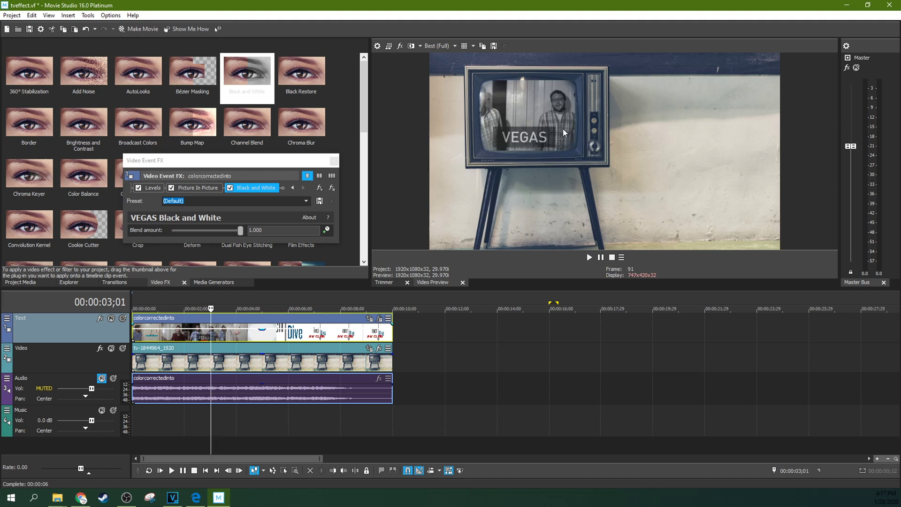
click(333, 161)
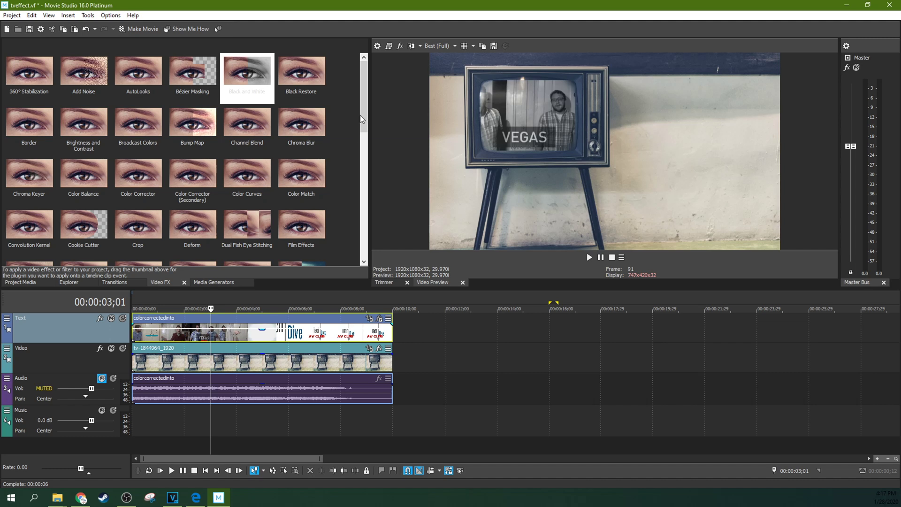
Step: Add TV Simulator (TV Look preset) to the colorcorrectedinto clip and lower Aperture grill to 0.26
drag(361, 114, 368, 237)
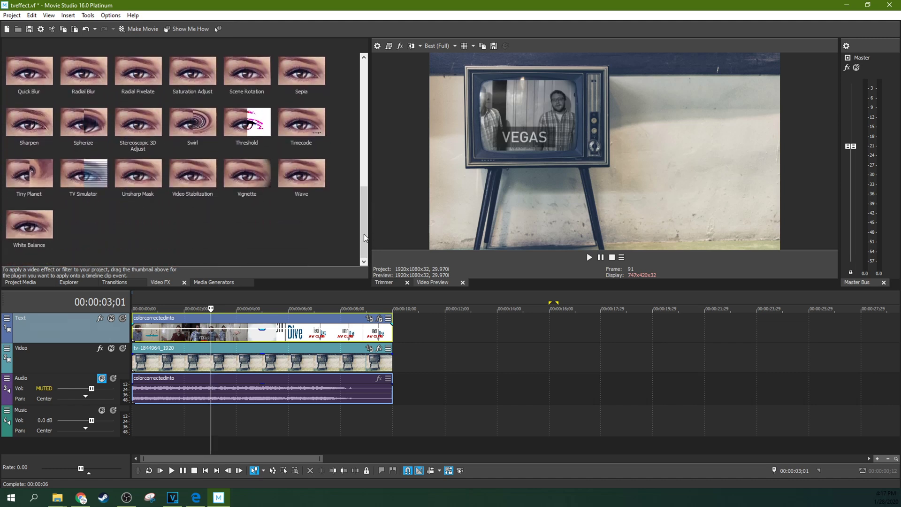
drag(96, 175, 217, 330)
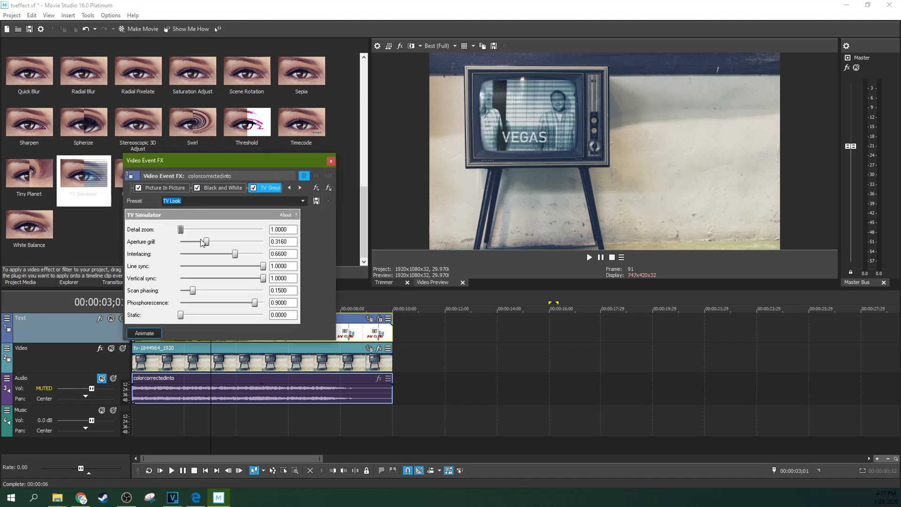
drag(206, 242, 202, 242)
Step: Test the Line sync slider to preview the rolling picture, leaving vertical sync at 0.5280
mouse_move(263, 266)
mouse_down()
mouse_move(220, 268)
mouse_move(265, 272)
mouse_up()
drag(263, 270, 224, 279)
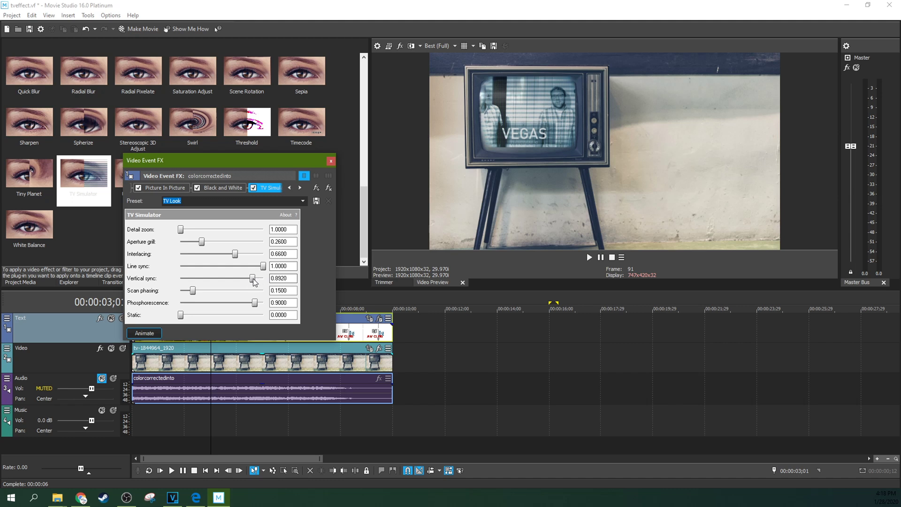
click(216, 362)
Step: Preview playback, then restore vertical sync to 1.0, leaving detail zoom at 1.0000
key(space)
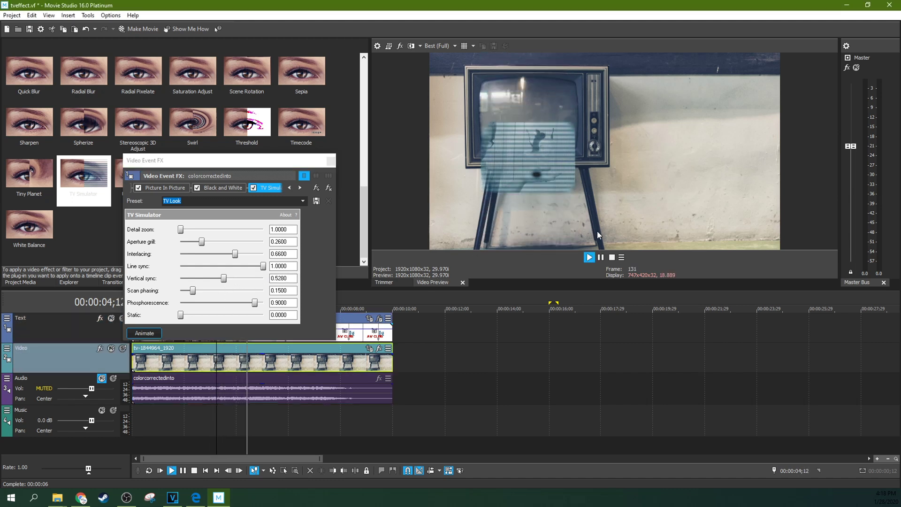
key(space)
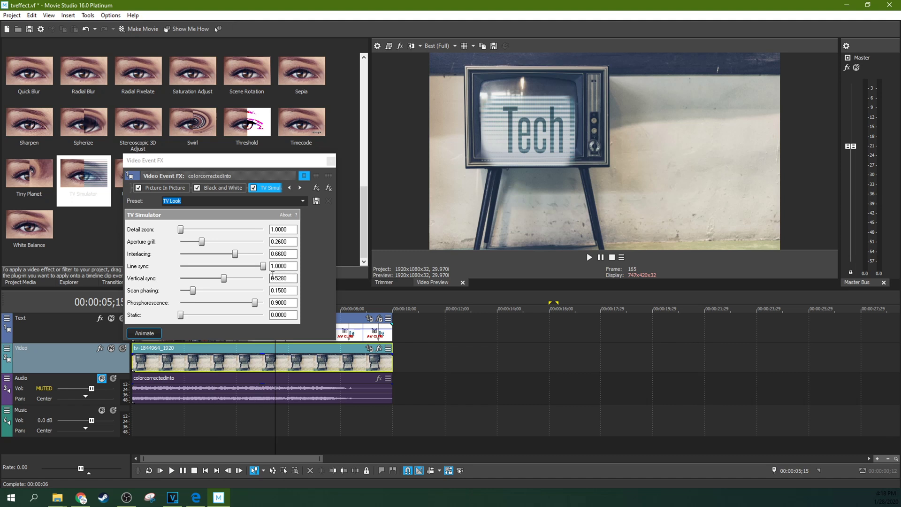
drag(223, 279, 263, 278)
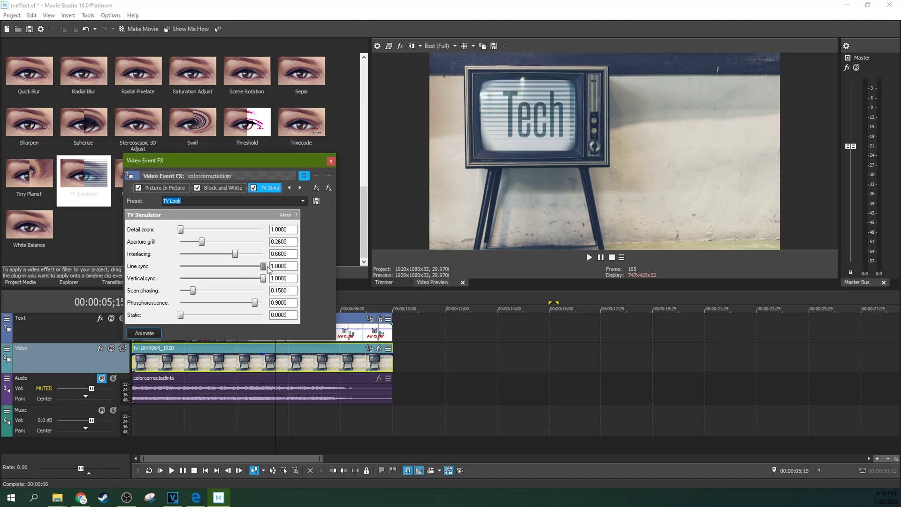
drag(184, 233, 190, 250)
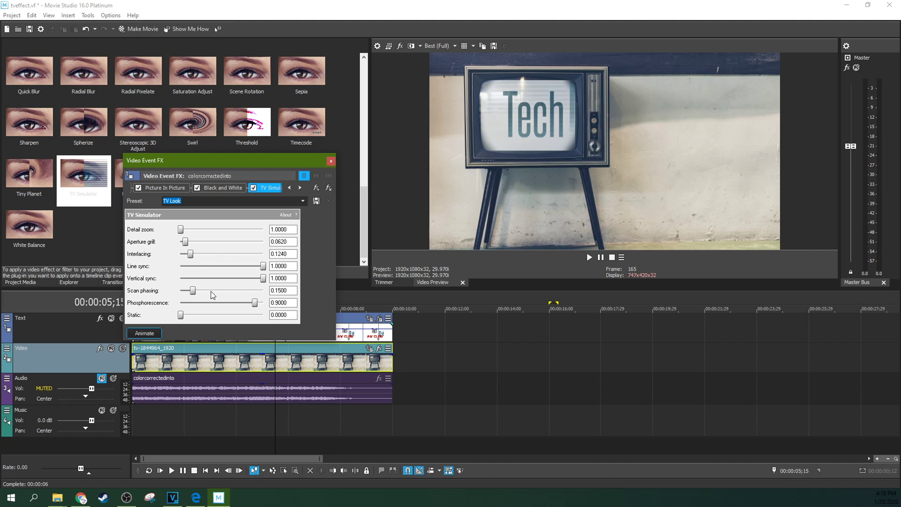
Step: Lower scan phasing to 0.078 and set phosphorescence to 0.232, checking the VEGAS and man frames
drag(192, 291, 187, 291)
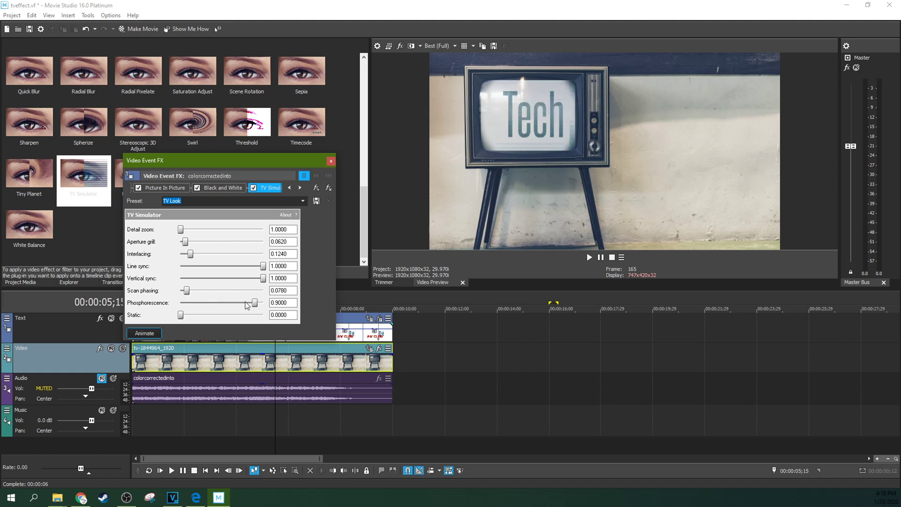
drag(254, 303, 179, 304)
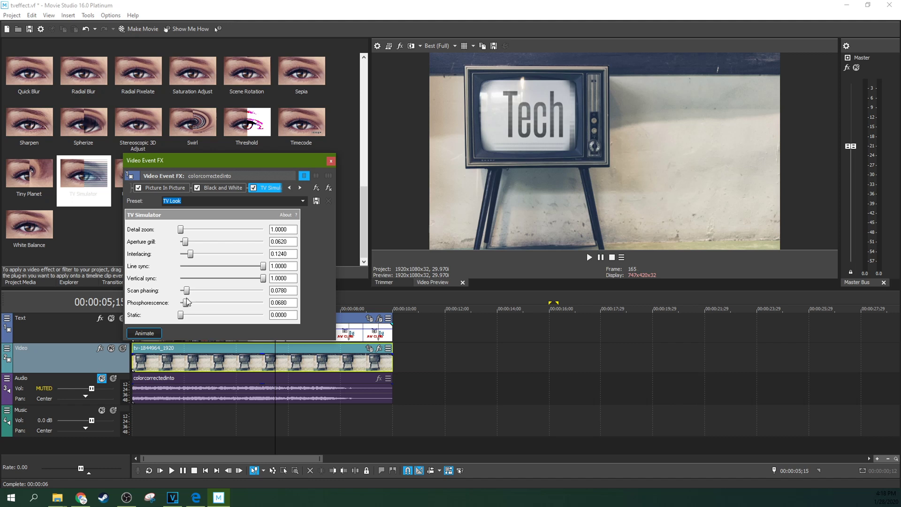
drag(201, 302, 203, 304)
click(206, 360)
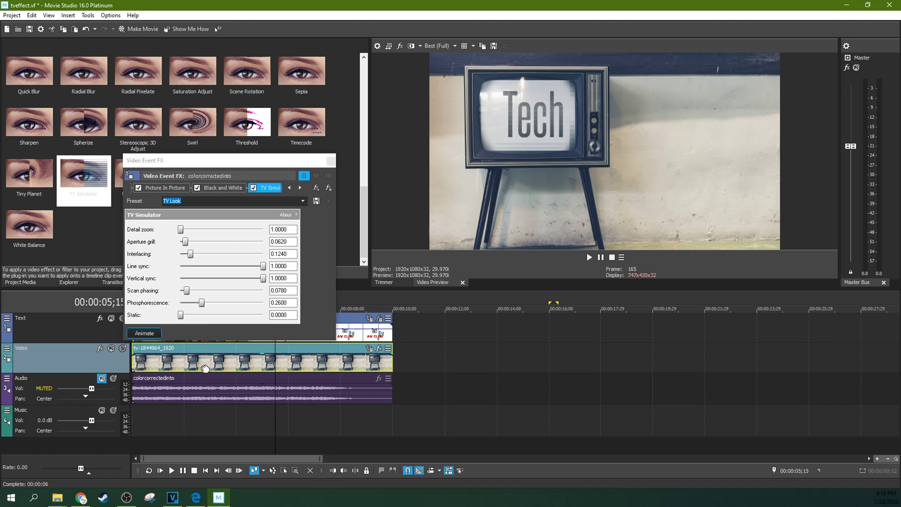
click(203, 366)
click(167, 367)
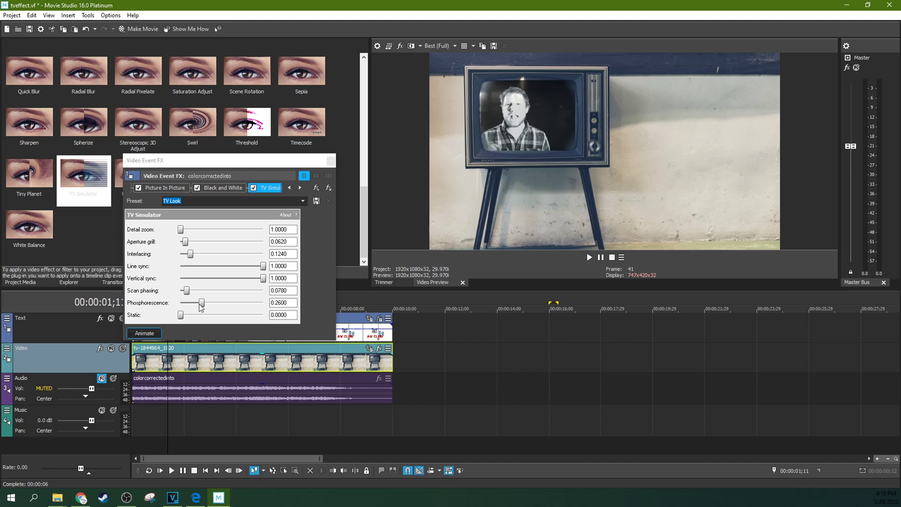
drag(199, 302, 190, 318)
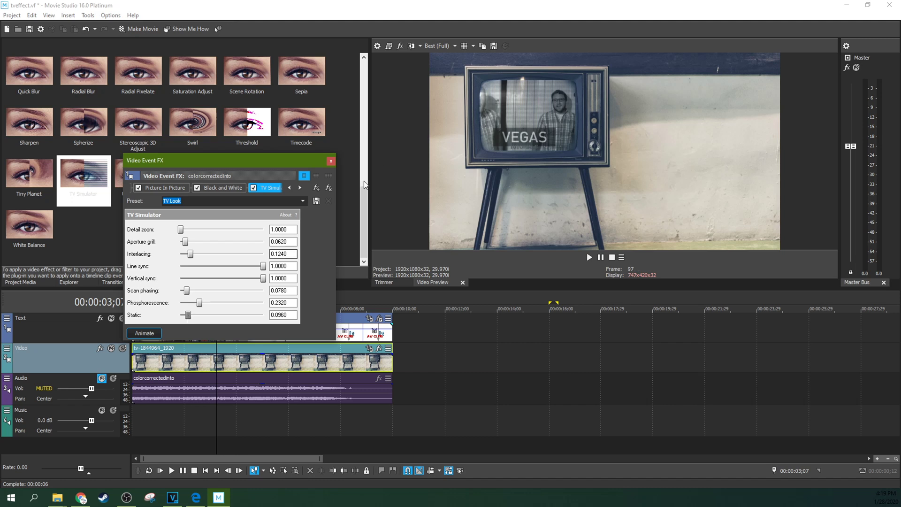
click(330, 161)
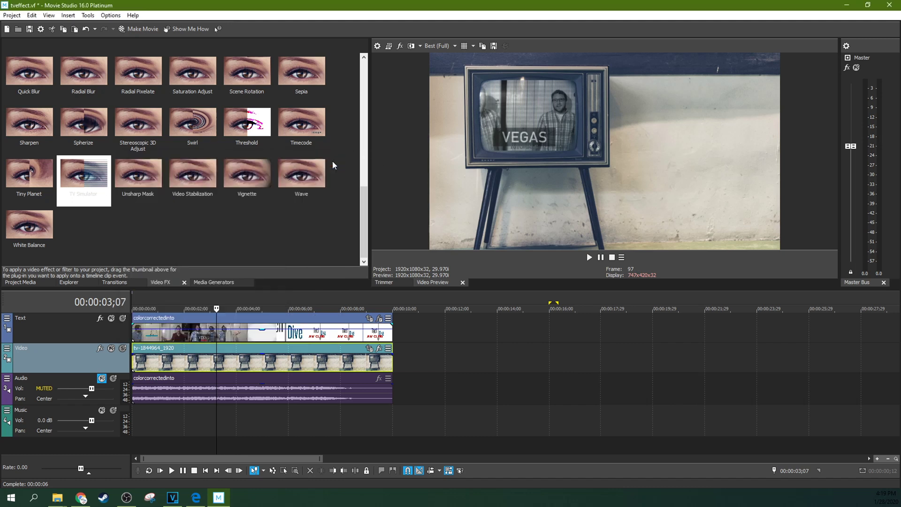
click(160, 471)
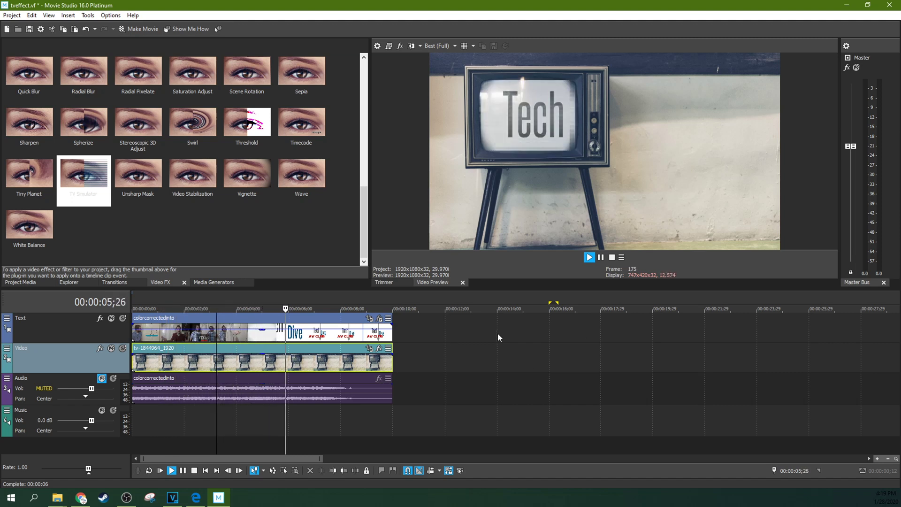
click(600, 257)
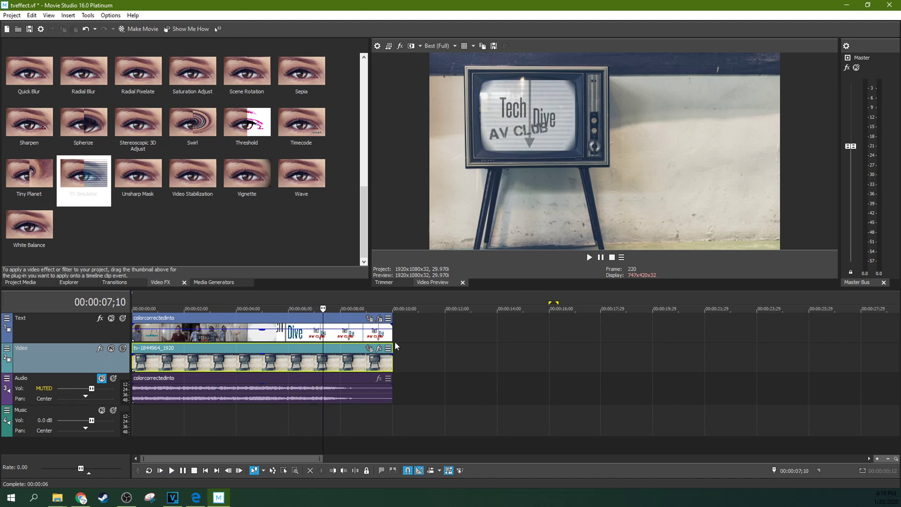
click(194, 335)
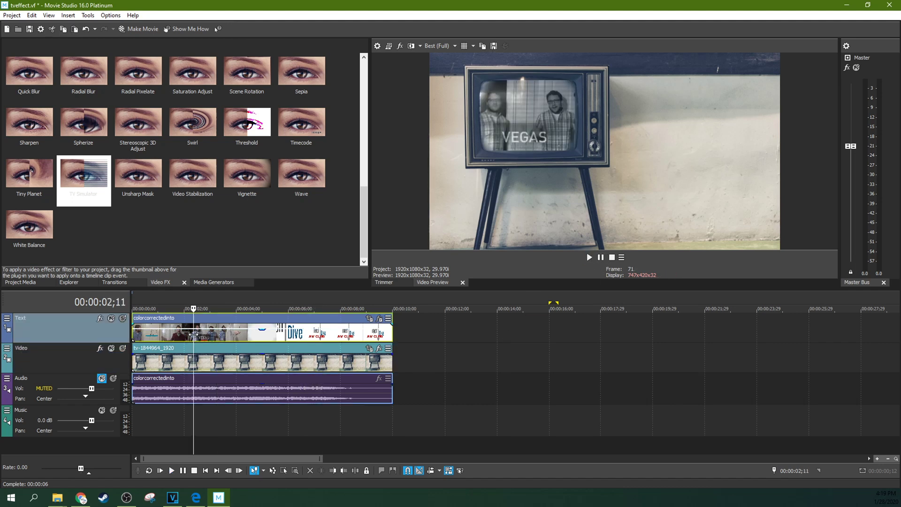
click(143, 362)
click(143, 361)
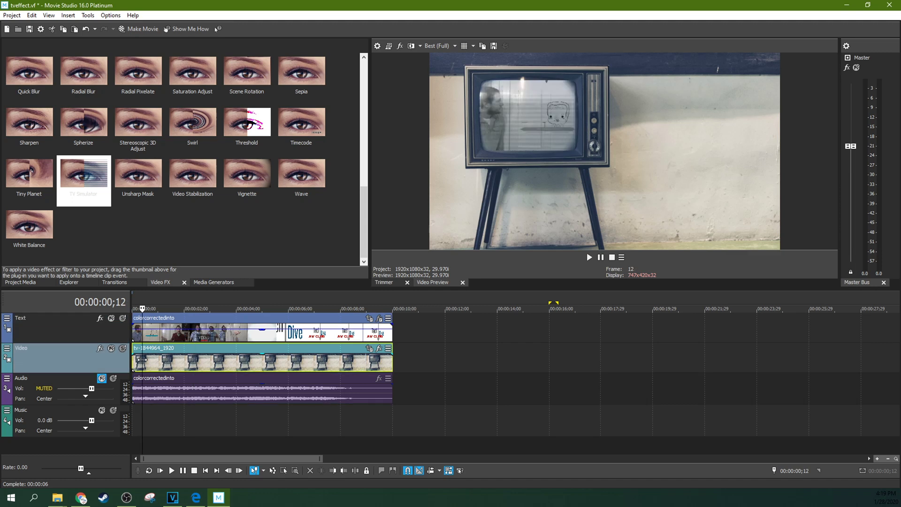
click(199, 368)
click(230, 365)
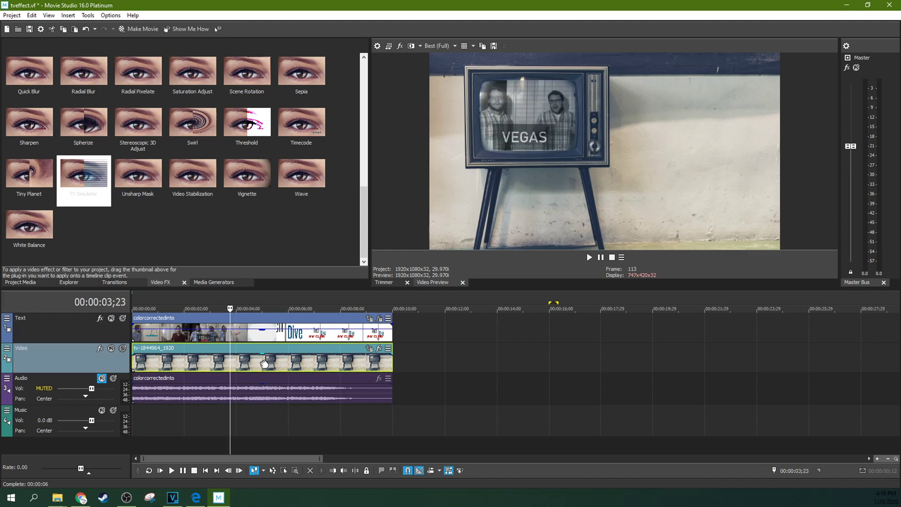
click(264, 363)
click(302, 366)
click(311, 366)
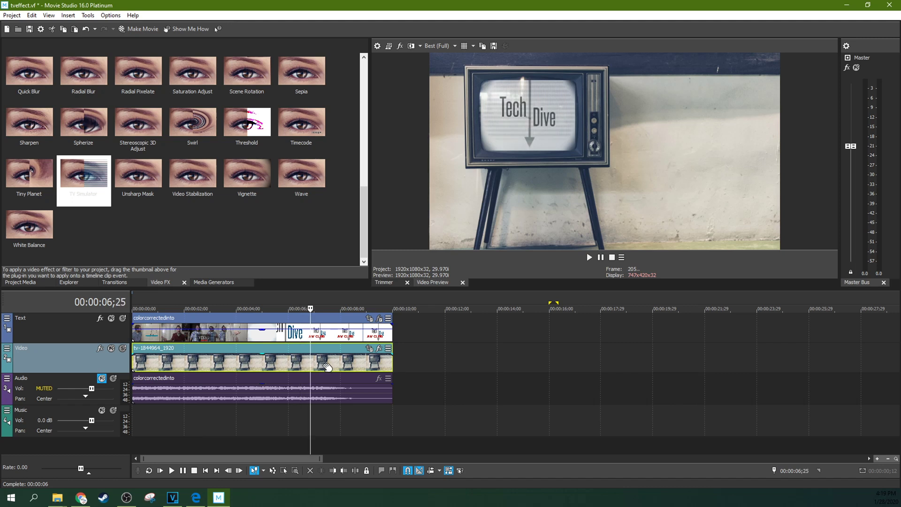
click(325, 367)
click(353, 362)
click(210, 378)
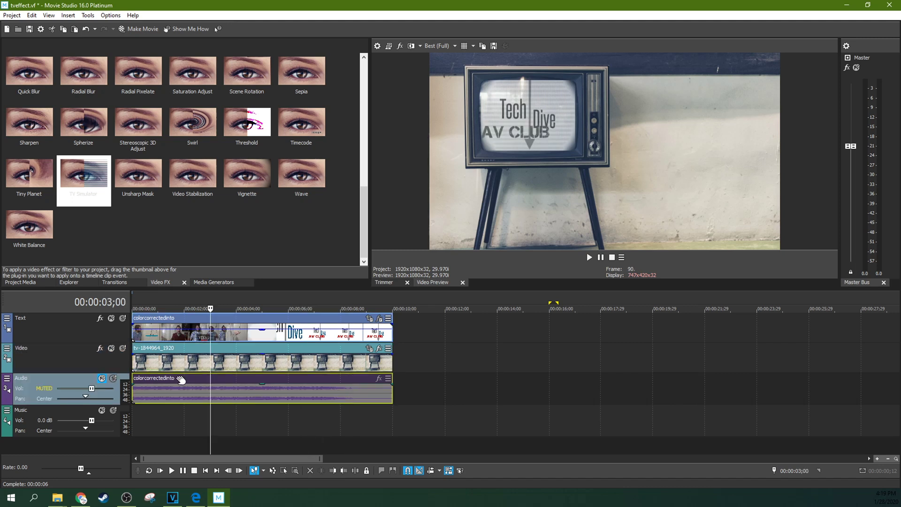
click(165, 373)
click(165, 360)
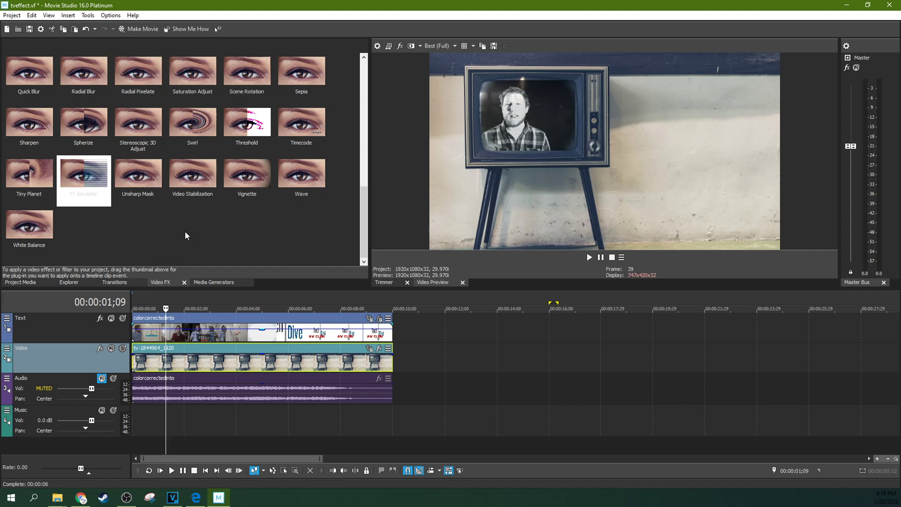
scroll(185, 231, up, 3)
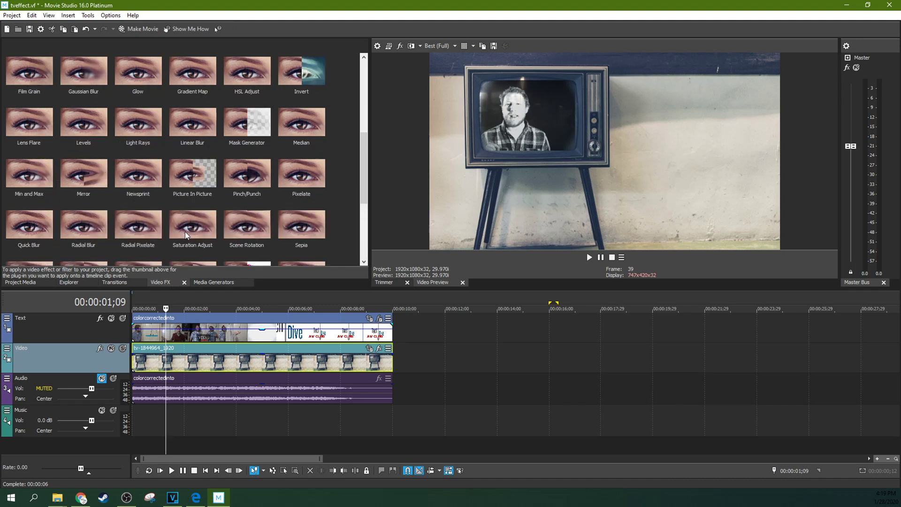
Step: Drag Light Rays from Video FX onto the tv-1844964_1920 background event
click(141, 129)
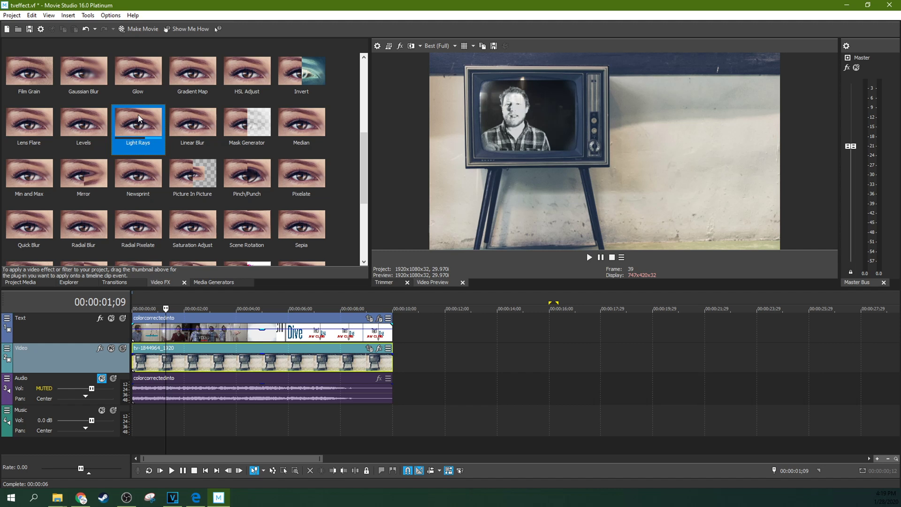
drag(138, 114, 238, 328)
drag(164, 357, 286, 360)
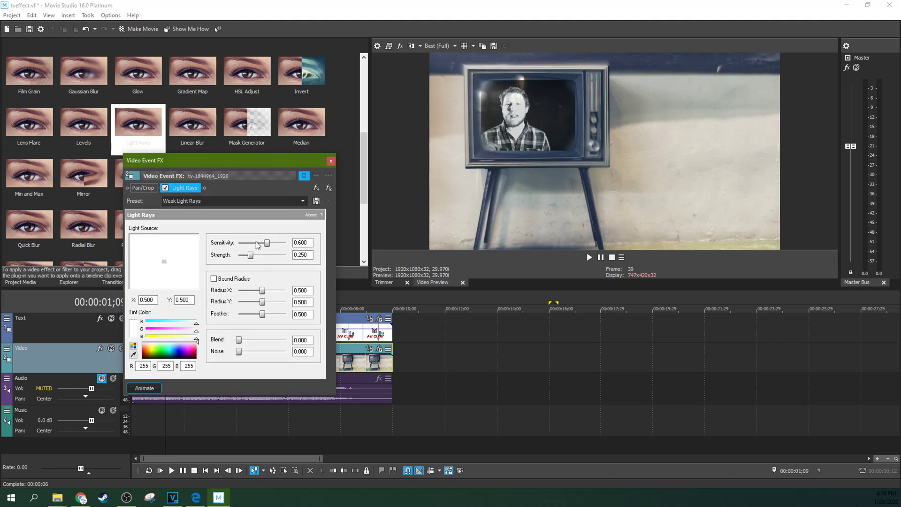
Step: Zero Light Rays sensitivity and strength, enable Bound Radius, and move the light source up-left
drag(266, 243, 217, 262)
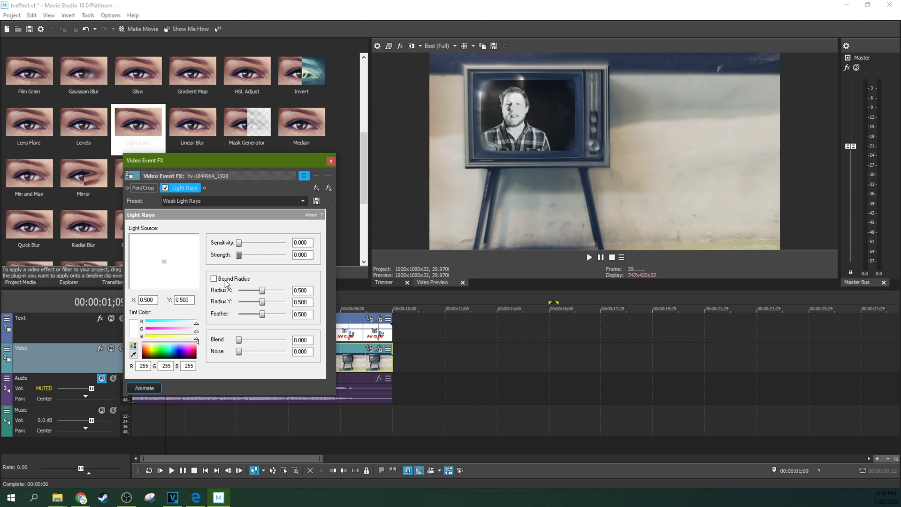
click(214, 278)
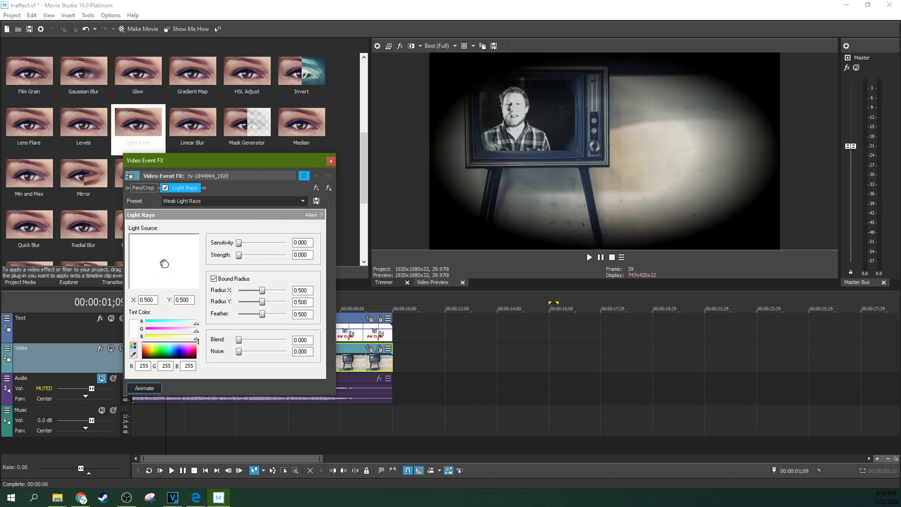
drag(163, 261, 145, 256)
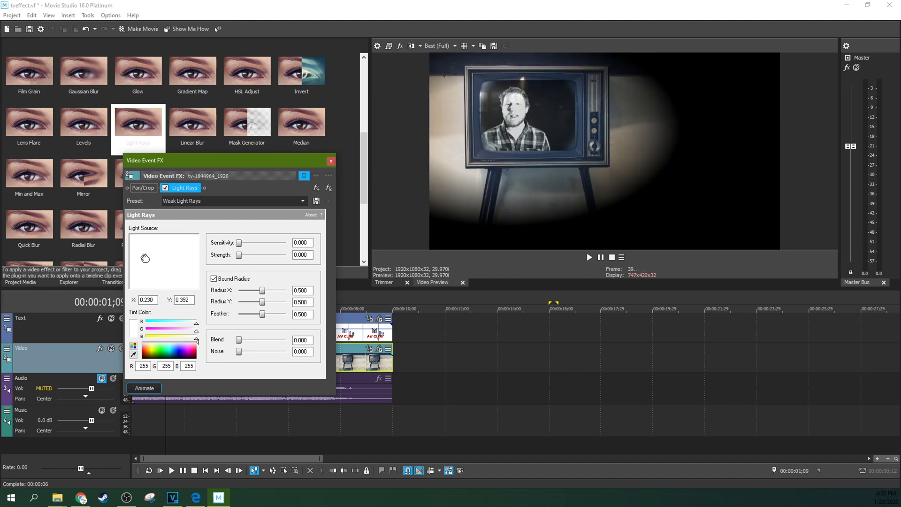
Step: Set radius to 0.762 × 0.851, feather 0.673 and blend 0.316, then toggle off to compare
drag(261, 314, 275, 294)
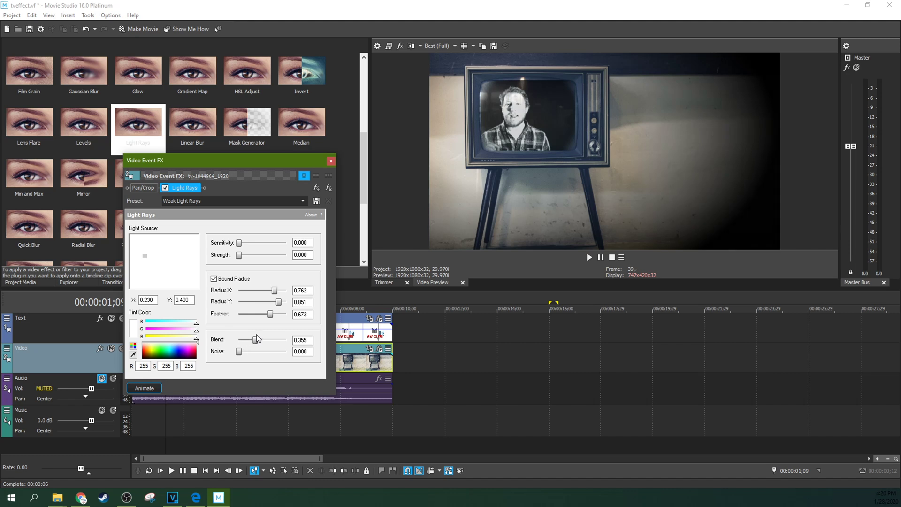
mouse_move(257, 334)
mouse_down()
mouse_move(265, 334)
mouse_move(256, 338)
mouse_up()
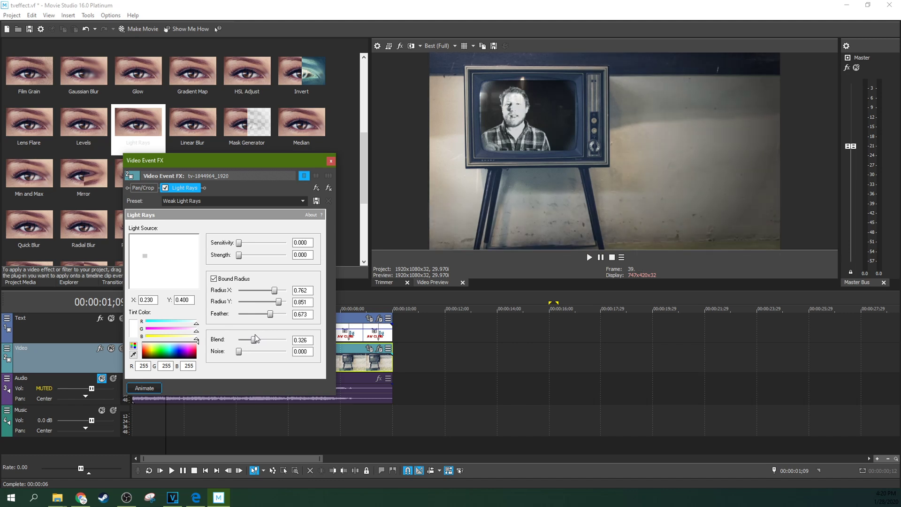
click(165, 188)
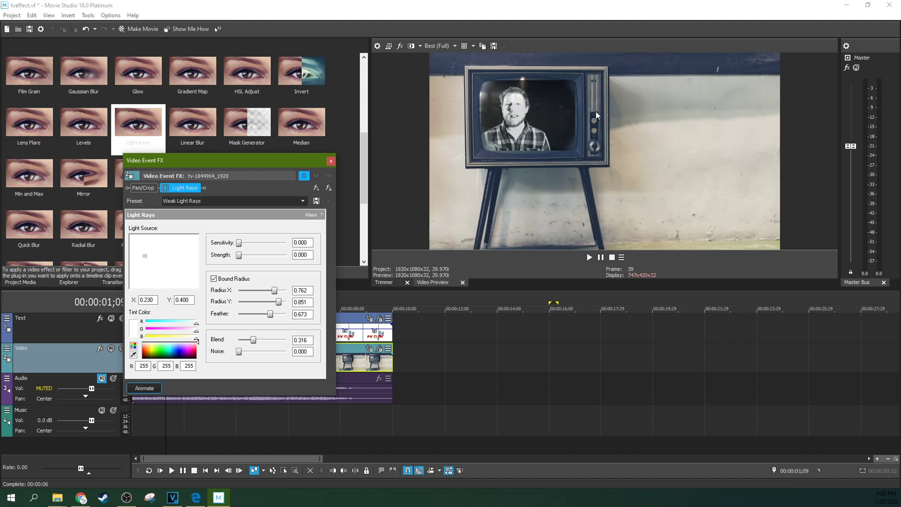
Step: Raise the Light Rays blend to 0.465, toggling the effect off and on to compare
click(165, 188)
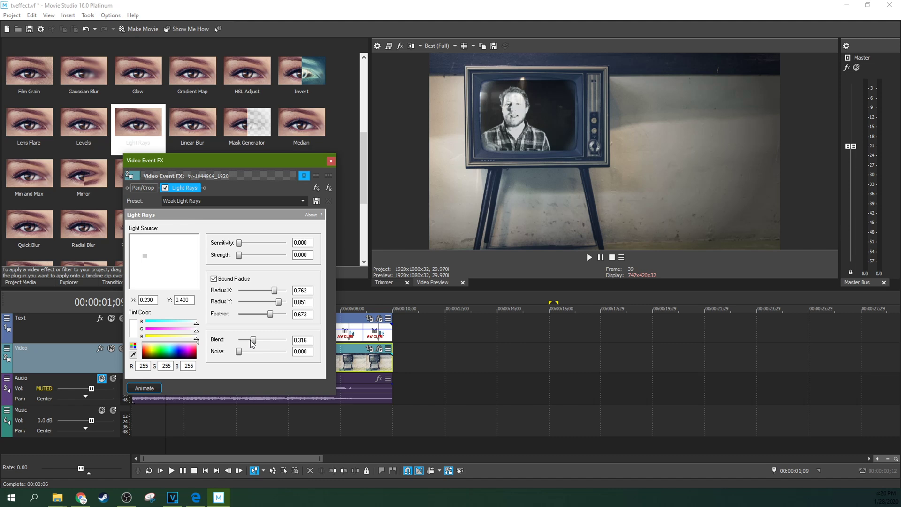
mouse_move(252, 343)
mouse_down()
mouse_move(270, 342)
mouse_move(262, 343)
mouse_up()
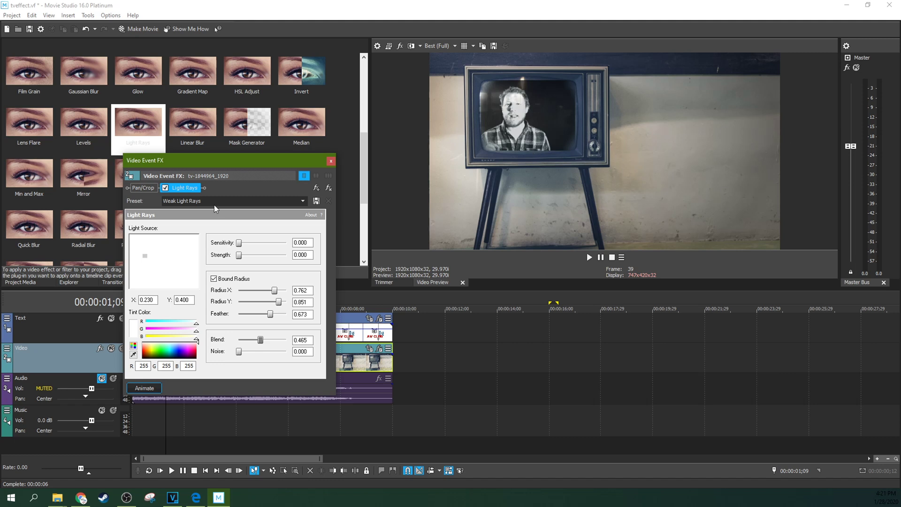
click(165, 188)
click(164, 187)
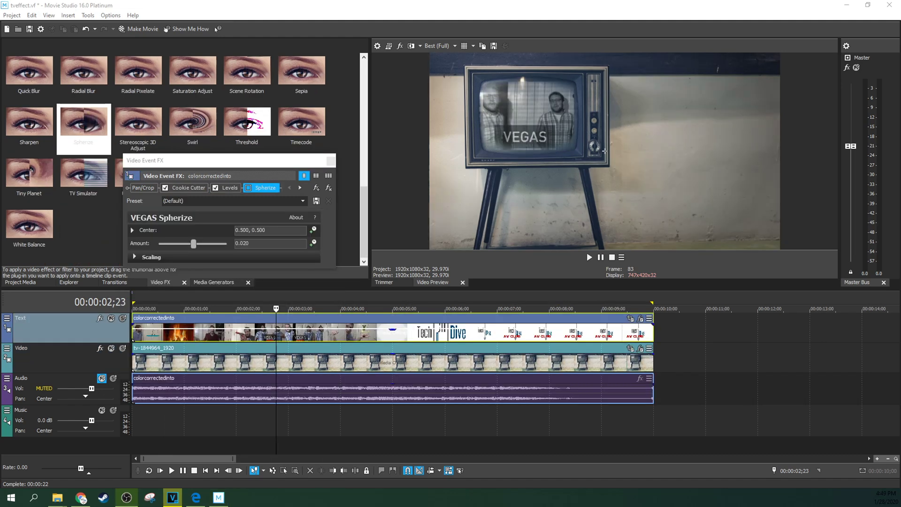
Step: Toggle the 0.020 Spherize effect off and on to compare, leaving it enabled
click(249, 188)
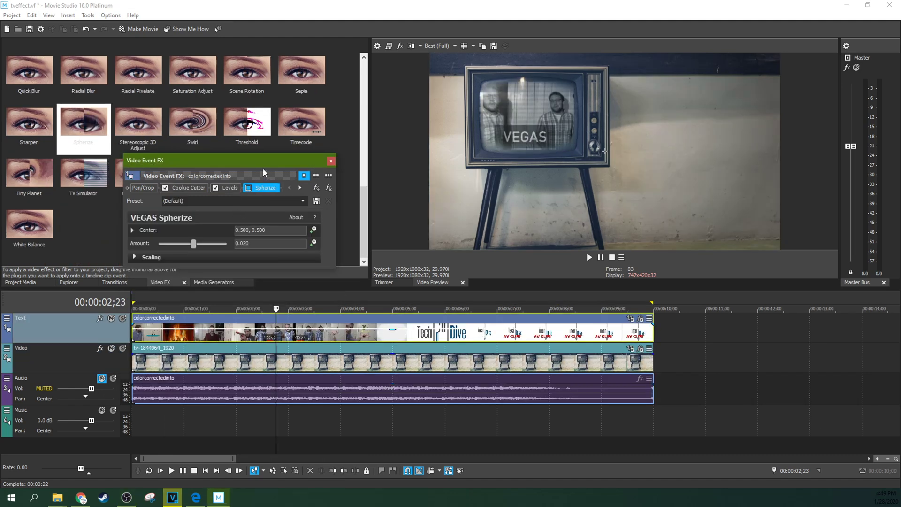
click(248, 188)
click(249, 187)
click(249, 188)
click(248, 188)
click(248, 188)
click(249, 188)
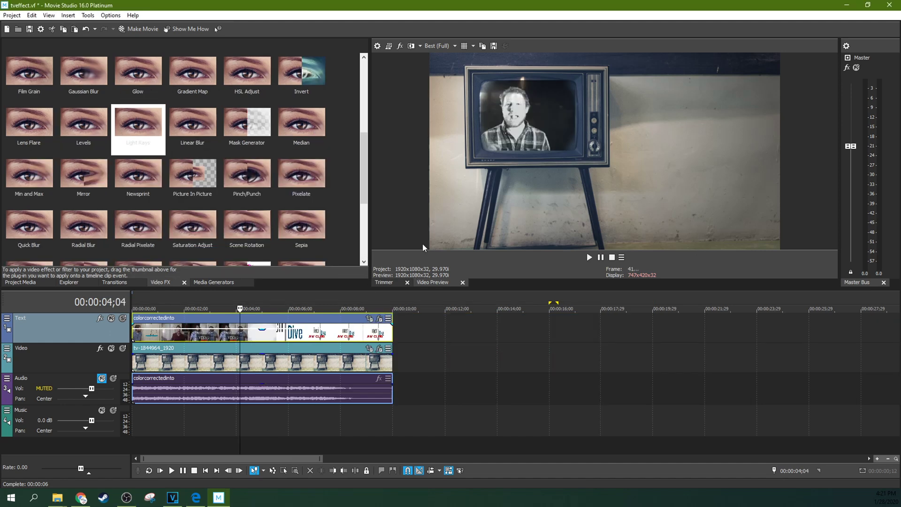
click(446, 47)
mouse_move(441, 55)
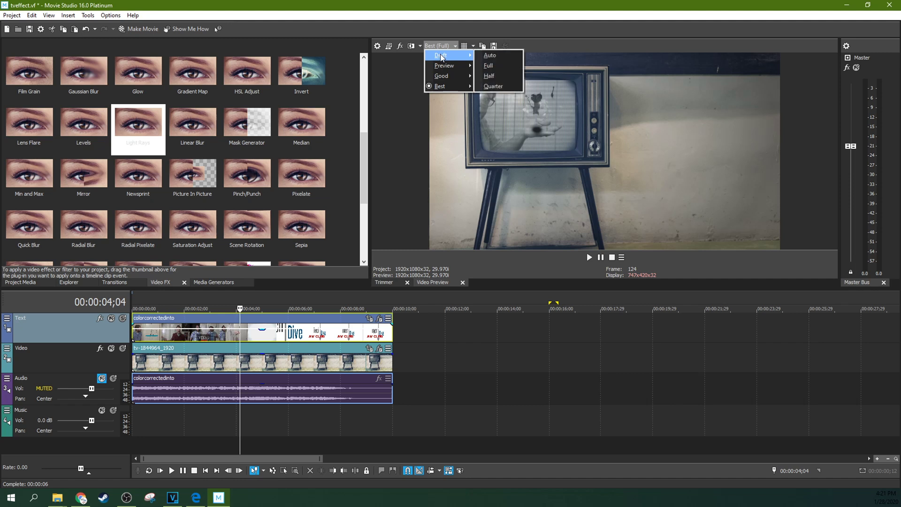
click(497, 55)
click(170, 340)
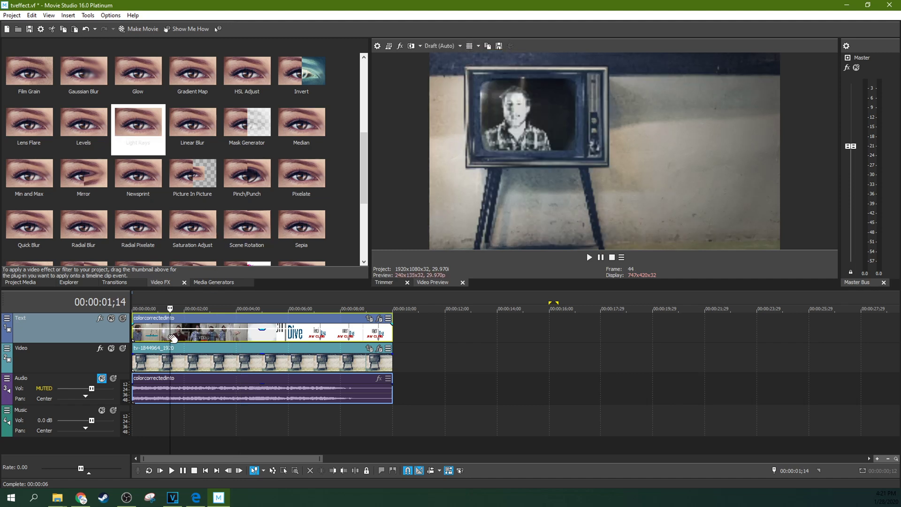
key(space)
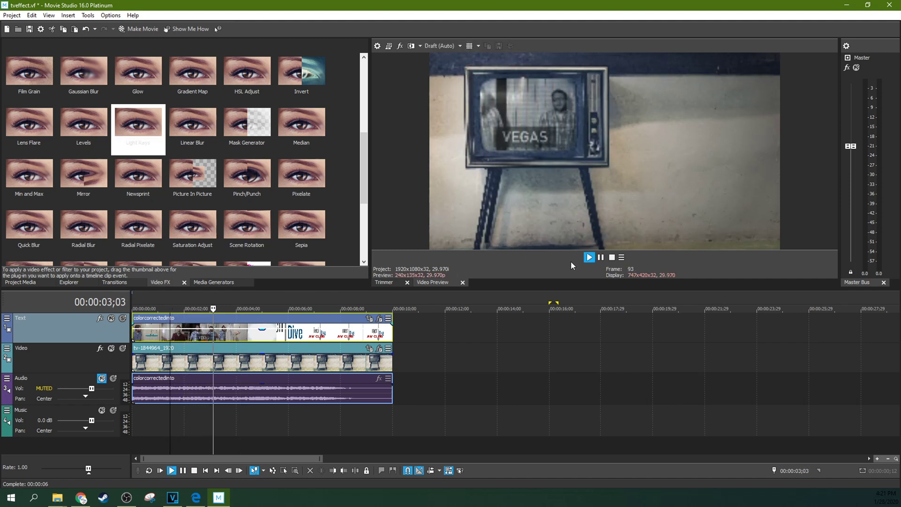
click(600, 257)
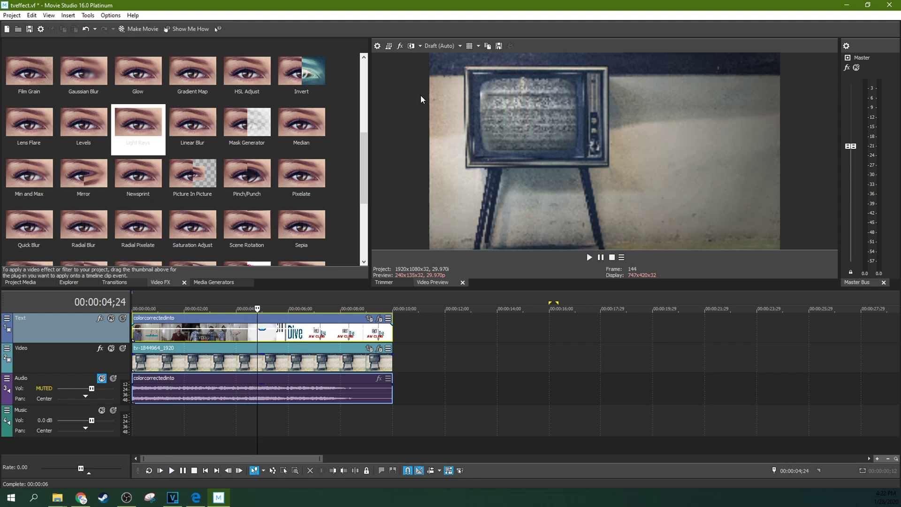
click(455, 43)
mouse_move(444, 87)
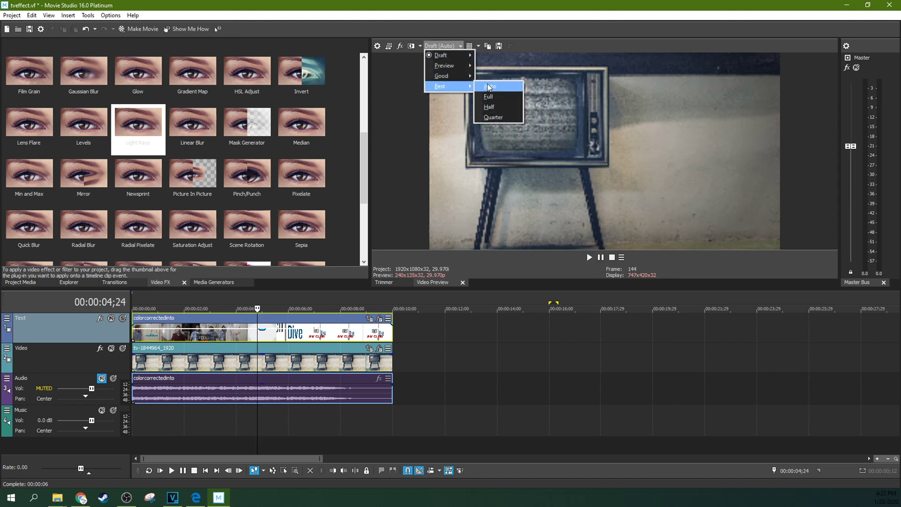
click(491, 101)
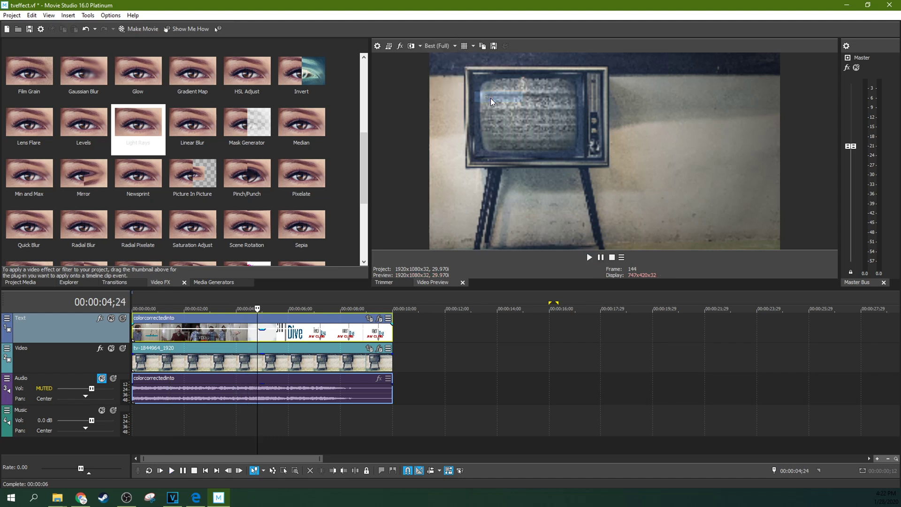
click(207, 350)
key(space)
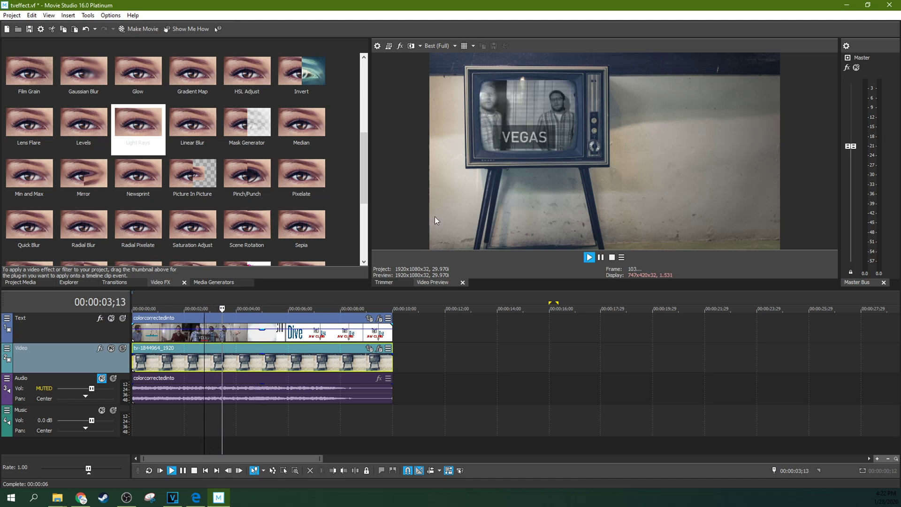
click(600, 257)
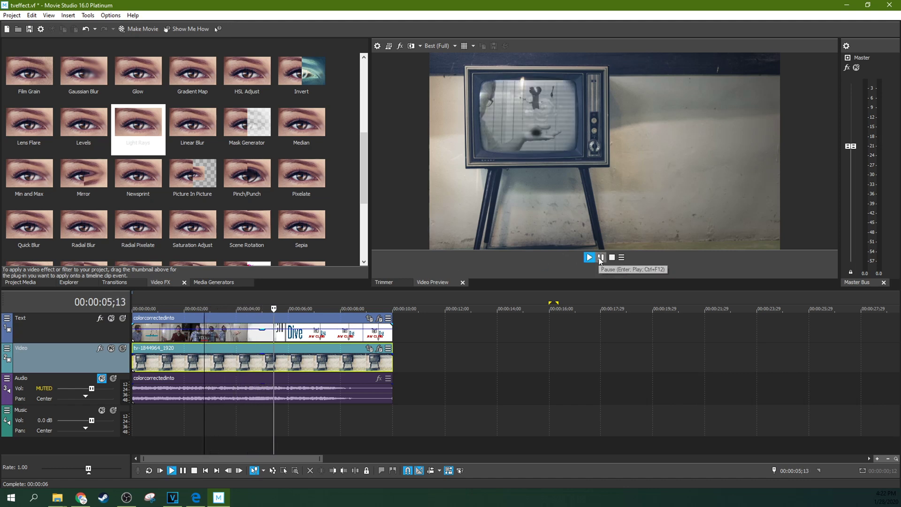